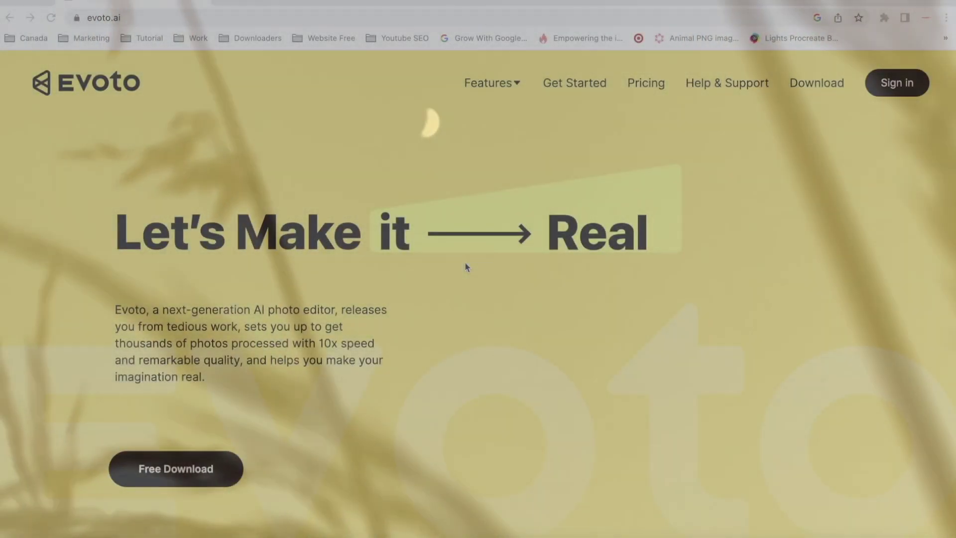
Look through the Evoto home page to examine the photo editor's presentation
{"action": "scroll", "coordinate": [466, 267], "scroll_direction": "down", "scroll_amount": 3}
{"action": "scroll", "coordinate": [465, 267], "scroll_direction": "down", "scroll_amount": 5}
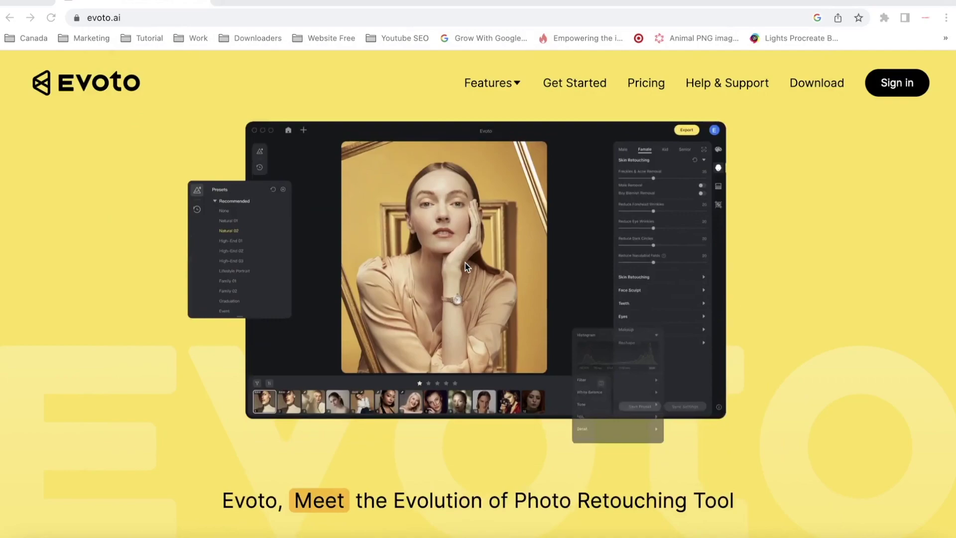
{"action": "scroll", "coordinate": [464, 262], "scroll_direction": "down", "scroll_amount": 5}
{"action": "scroll", "coordinate": [465, 266], "scroll_direction": "down", "scroll_amount": 3}
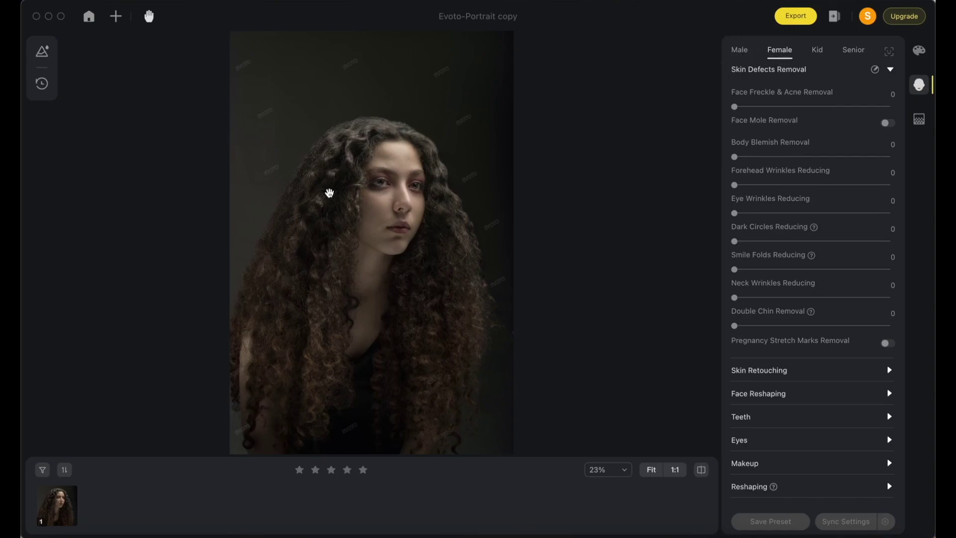
Apply the Headshot 01 preset from the recommended presets to the curly-haired portrait
{"action": "left_click", "coordinate": [42, 51]}
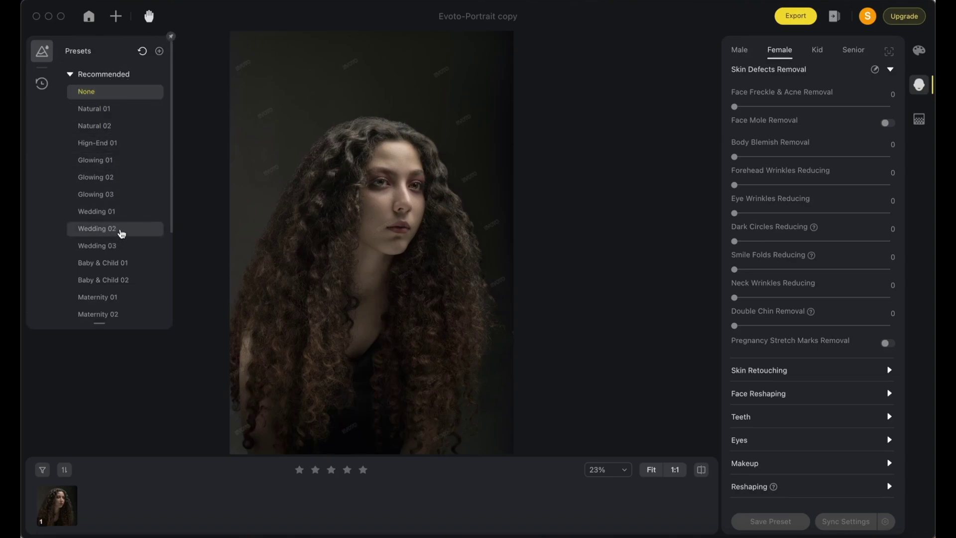
{"action": "scroll", "coordinate": [120, 242], "scroll_direction": "down", "scroll_amount": 5}
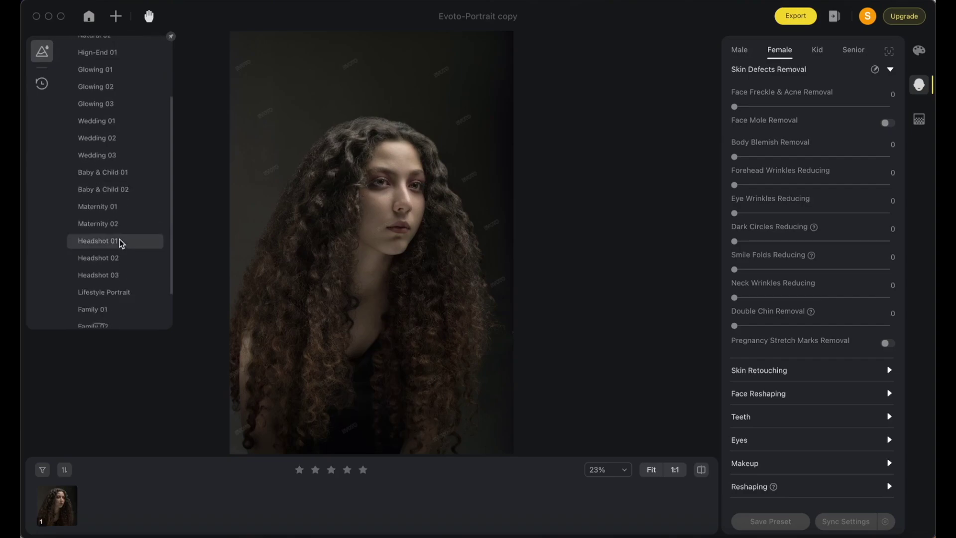
{"action": "scroll", "coordinate": [120, 246], "scroll_direction": "down", "scroll_amount": 1}
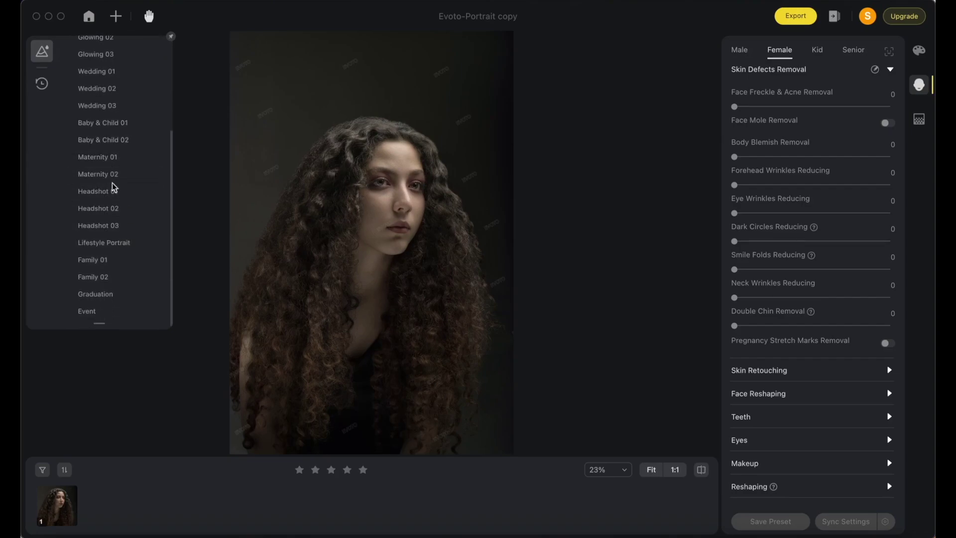
{"action": "left_click", "coordinate": [102, 194]}
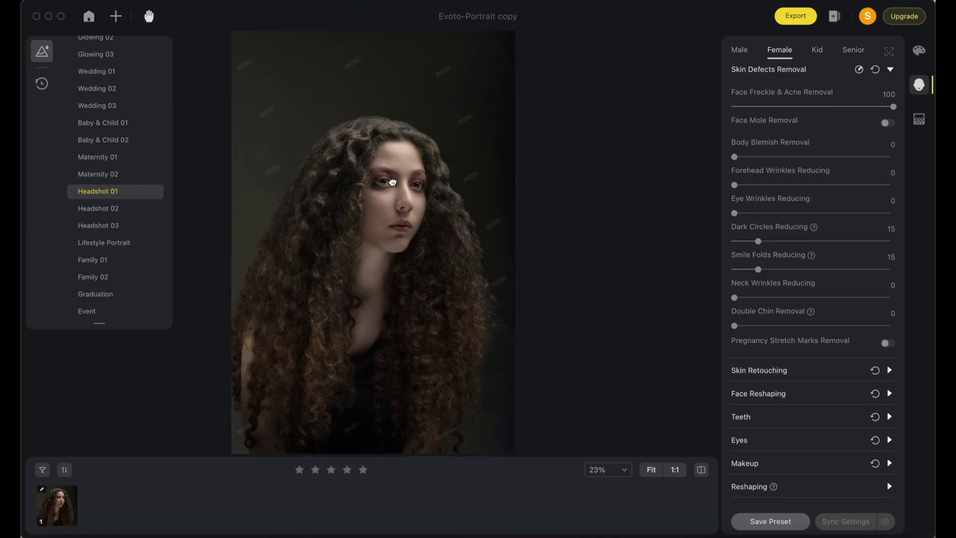
Examine the face at 50% zoom and compare the preset's retouching with the original photo
{"action": "left_click_drag", "start_coordinate": [393, 181], "coordinate": [402, 184]}
{"action": "scroll", "coordinate": [398, 182], "scroll_direction": "up", "scroll_amount": 5}
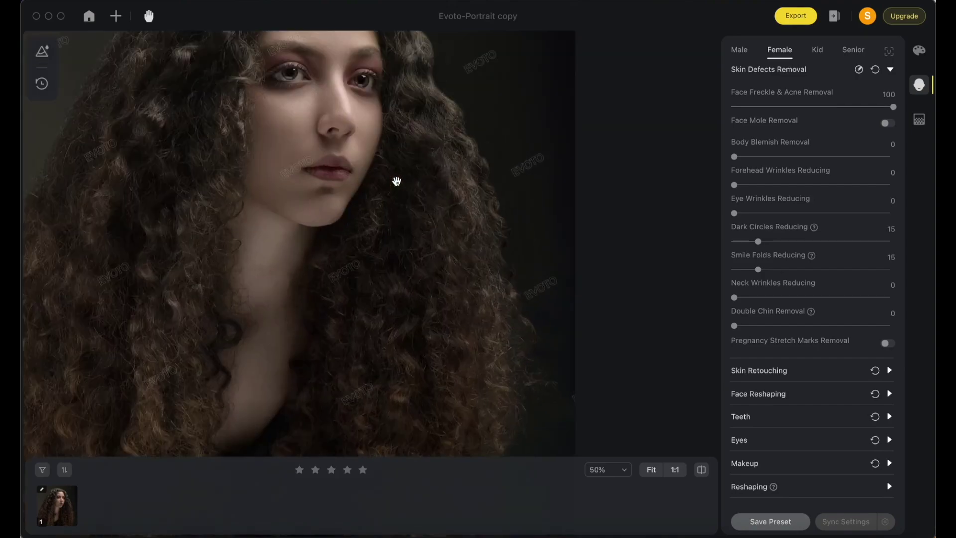
{"action": "left_click_drag", "start_coordinate": [318, 104], "coordinate": [423, 275]}
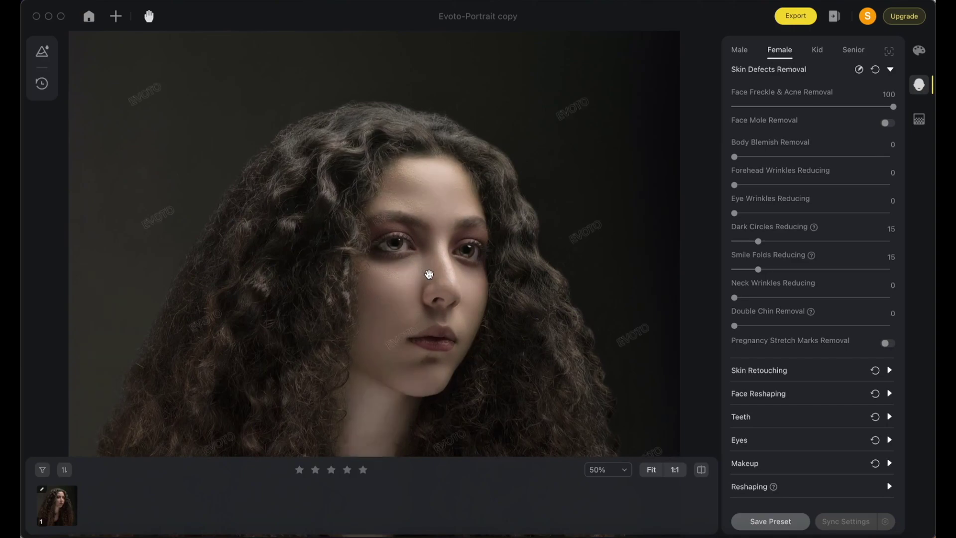
{"action": "left_click_drag", "start_coordinate": [428, 277], "coordinate": [432, 279]}
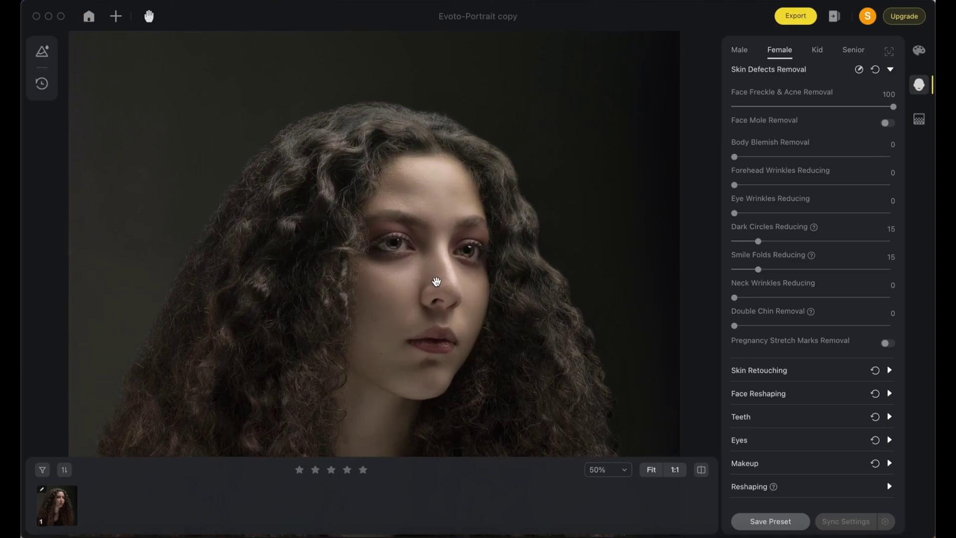
{"action": "left_click_drag", "start_coordinate": [437, 277], "coordinate": [432, 272]}
{"action": "left_click_drag", "start_coordinate": [462, 332], "coordinate": [433, 305]}
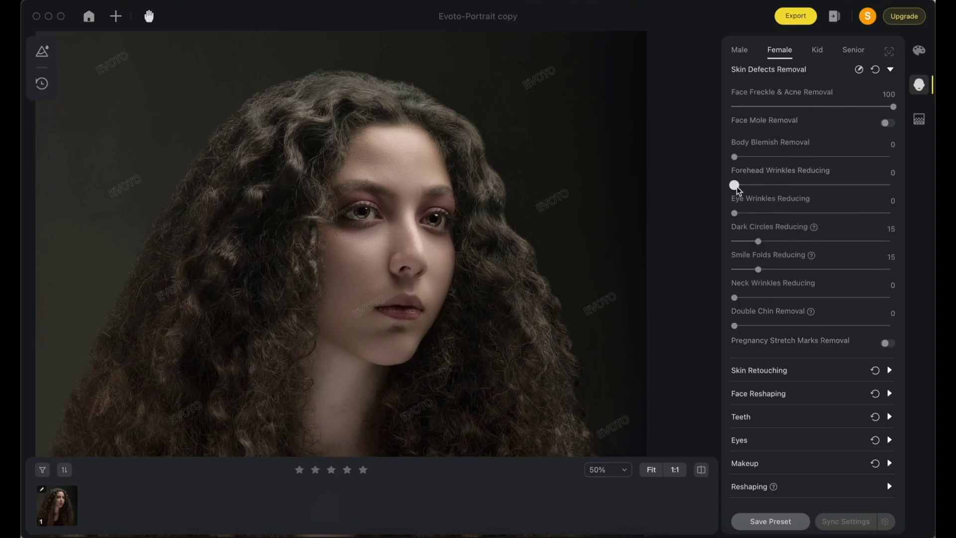
Increase Forehead Wrinkles Reducing on the curly-haired portrait and collapse the skin defect settings
{"action": "left_click_drag", "start_coordinate": [734, 184], "coordinate": [788, 184]}
{"action": "left_click", "coordinate": [890, 70]}
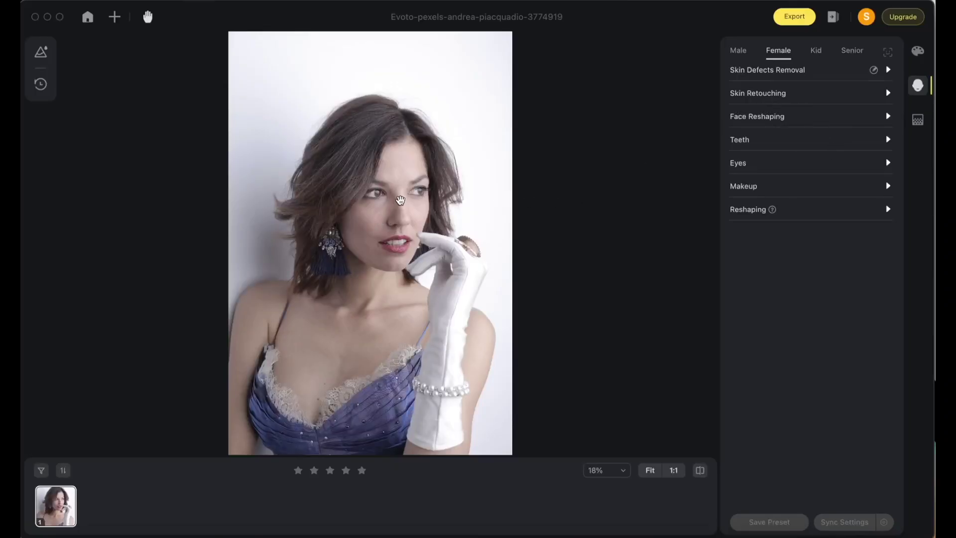
Retouch the woman's skin with Magic Face Skin at 42, Face Skin Smoothing at 30 and Body Skin Smoothing at 11
{"action": "scroll", "coordinate": [418, 196], "scroll_direction": "up", "scroll_amount": 3}
{"action": "scroll", "coordinate": [417, 198], "scroll_direction": "up", "scroll_amount": 3}
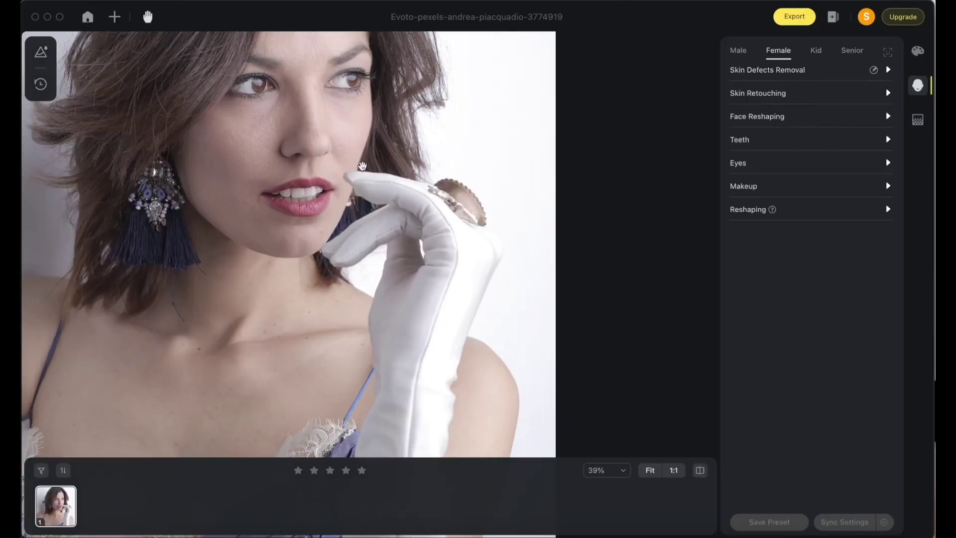
{"action": "scroll", "coordinate": [508, 234], "scroll_direction": "up", "scroll_amount": 1}
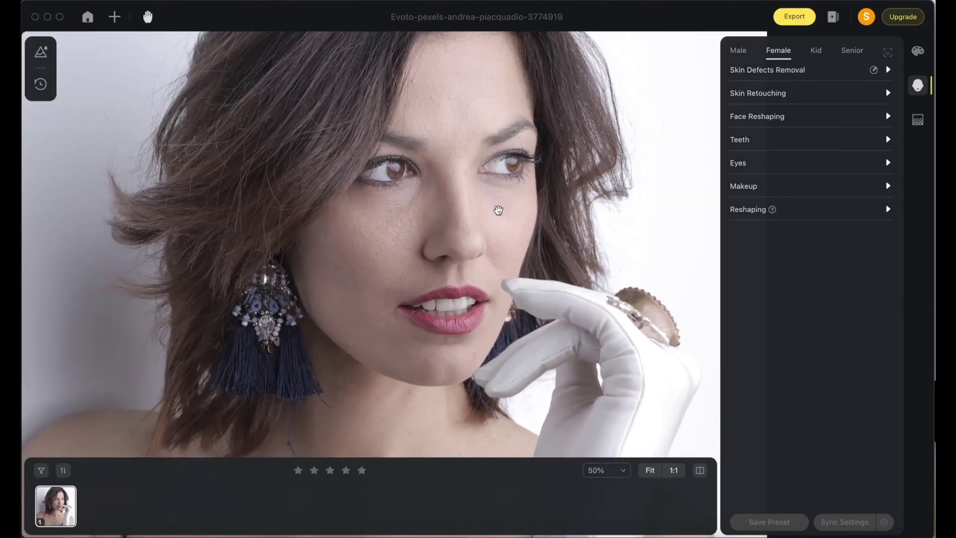
{"action": "scroll", "coordinate": [465, 239], "scroll_direction": "up", "scroll_amount": 2}
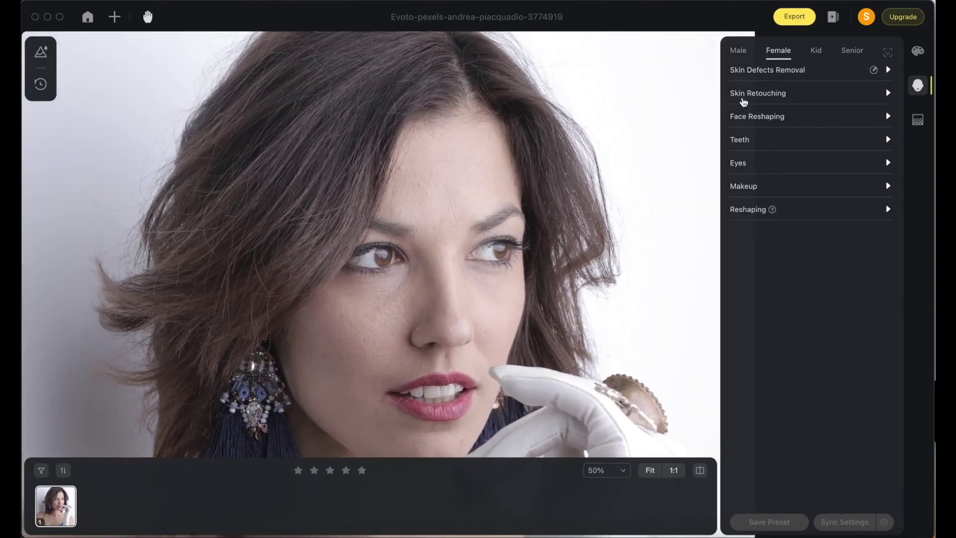
{"action": "left_click", "coordinate": [771, 95]}
{"action": "left_click_drag", "start_coordinate": [733, 131], "coordinate": [799, 130]}
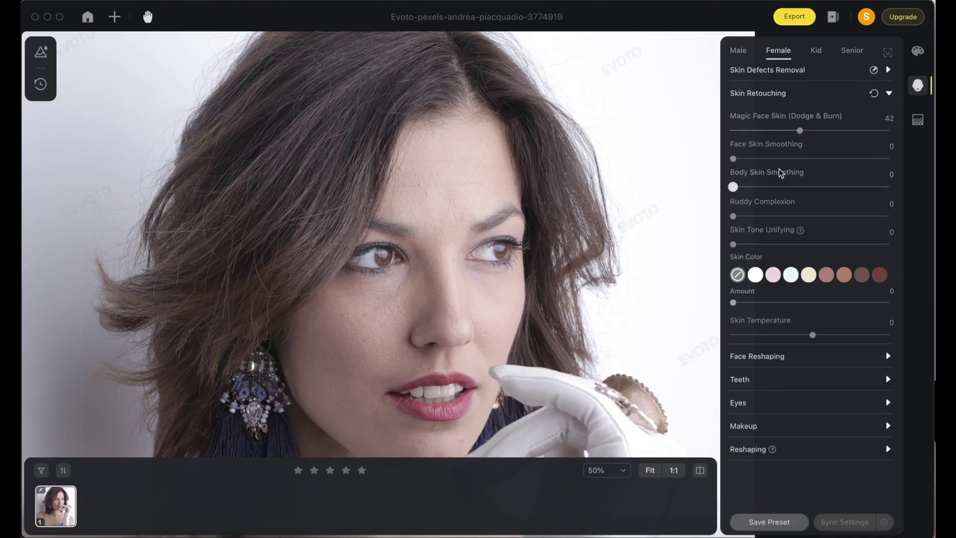
{"action": "left_click_drag", "start_coordinate": [733, 158], "coordinate": [780, 158]}
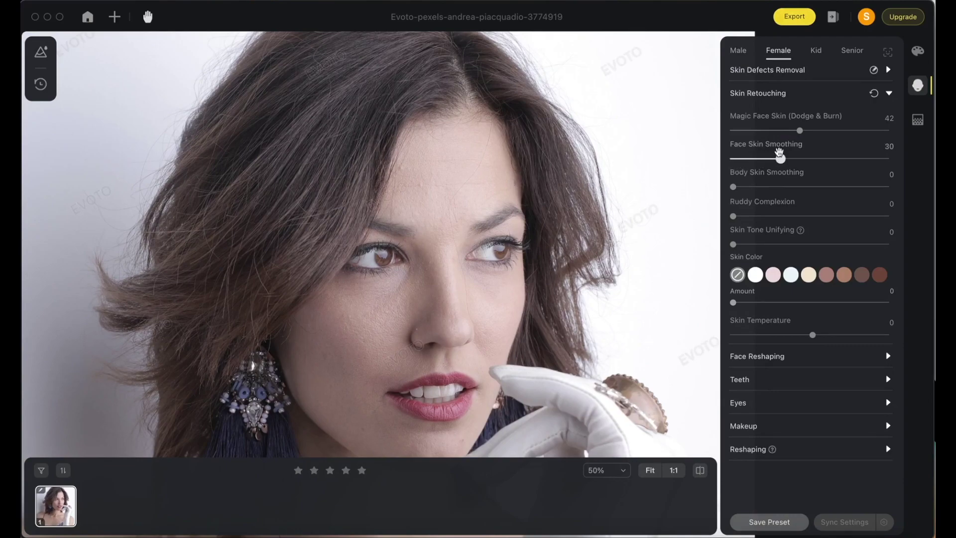
{"action": "mouse_move", "coordinate": [733, 187]}
{"action": "left_mouse_down"}
{"action": "mouse_move", "coordinate": [800, 186]}
{"action": "mouse_move", "coordinate": [751, 187]}
{"action": "left_mouse_up"}
Readjust the skin retouching to Magic Face Skin 35 and Face Skin Smoothing 71
{"action": "left_click_drag", "start_coordinate": [799, 130], "coordinate": [830, 130]}
{"action": "mouse_move", "coordinate": [781, 159]}
{"action": "left_mouse_down"}
{"action": "mouse_move", "coordinate": [846, 158]}
{"action": "mouse_move", "coordinate": [788, 130]}
{"action": "left_mouse_up"}
{"action": "left_click_drag", "start_coordinate": [508, 387], "coordinate": [497, 315]}
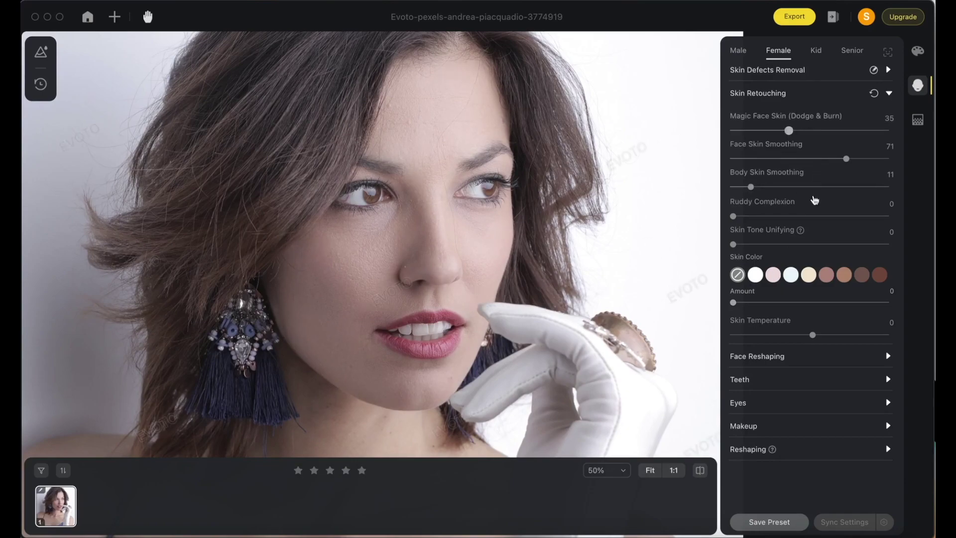
Apply the light brown skin color at an amount of 16 and set Skin Temperature to -30
{"action": "left_click", "coordinate": [842, 278]}
{"action": "left_click_drag", "start_coordinate": [813, 302], "coordinate": [754, 303]}
{"action": "left_click_drag", "start_coordinate": [811, 334], "coordinate": [789, 337]}
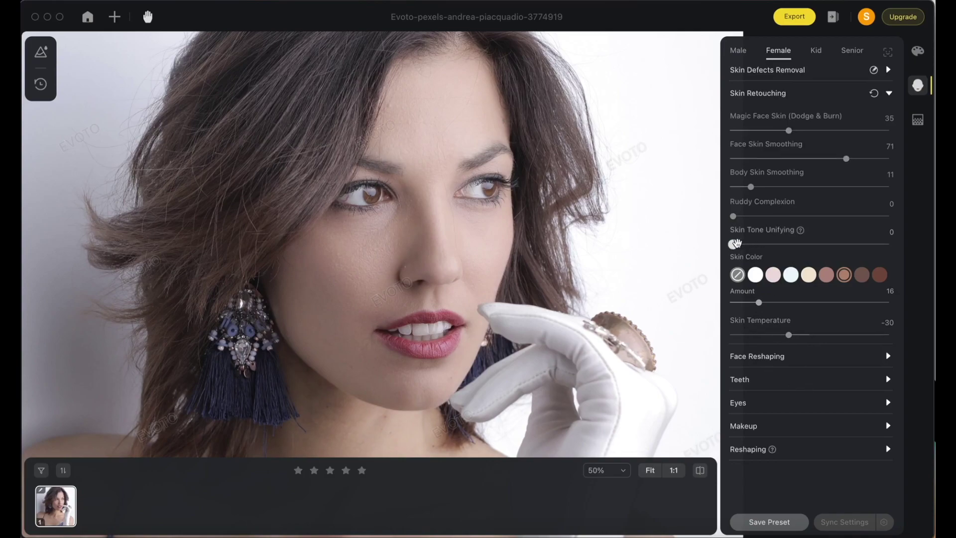
Set Skin Tone Unifying to 12 and Ruddy Complexion to 8
{"action": "left_click_drag", "start_coordinate": [737, 245], "coordinate": [746, 223]}
{"action": "key", "text": "super+0"}
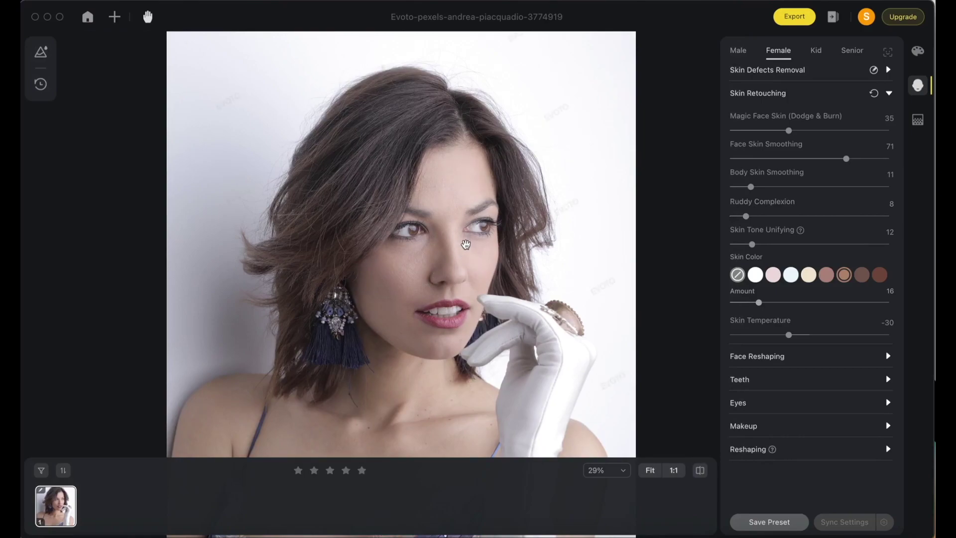
Set Body Blemish Removal to 17 and Face Freckle & Acne Removal to 30 for the gloved woman's portrait
{"action": "left_click", "coordinate": [770, 73]}
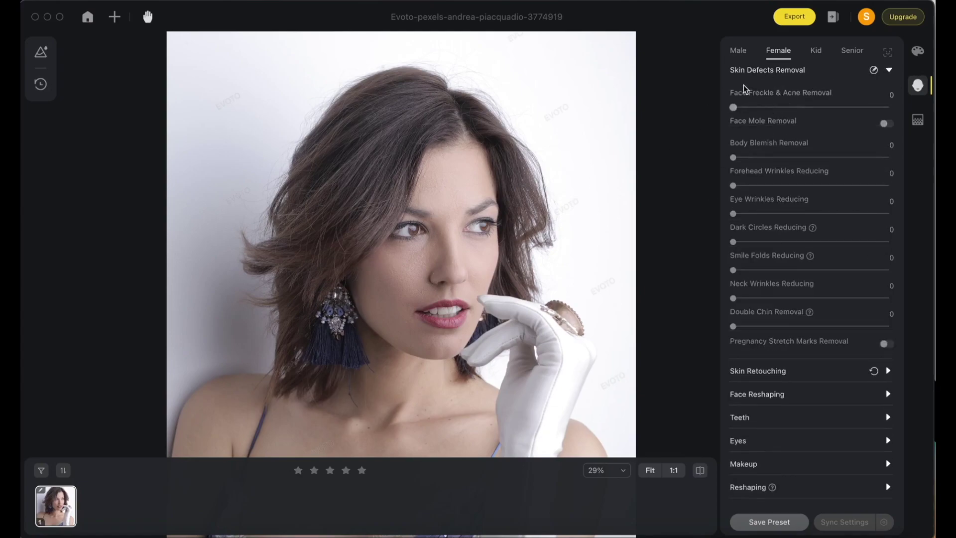
{"action": "scroll", "coordinate": [438, 266], "scroll_direction": "up", "scroll_amount": 3}
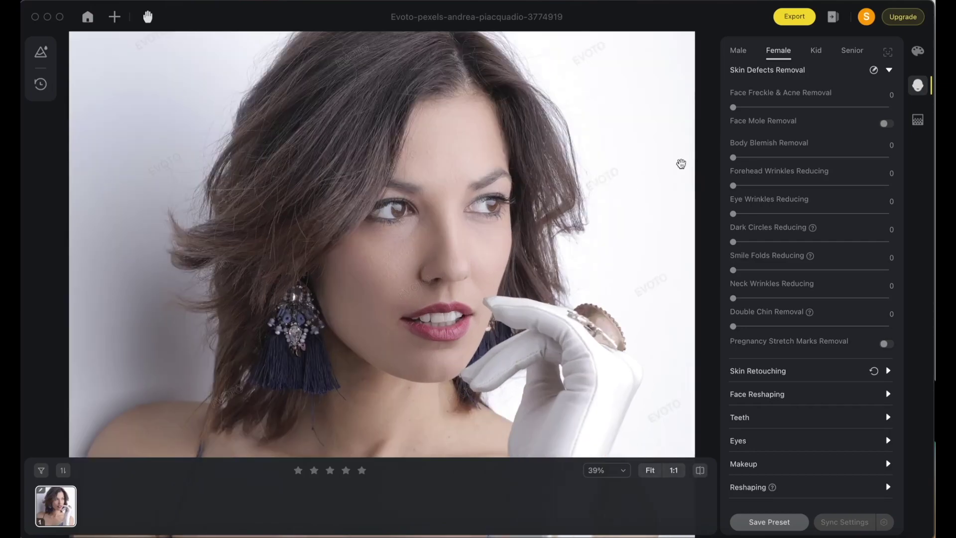
{"action": "left_click_drag", "start_coordinate": [733, 158], "coordinate": [760, 157]}
{"action": "left_click_drag", "start_coordinate": [735, 107], "coordinate": [783, 108]}
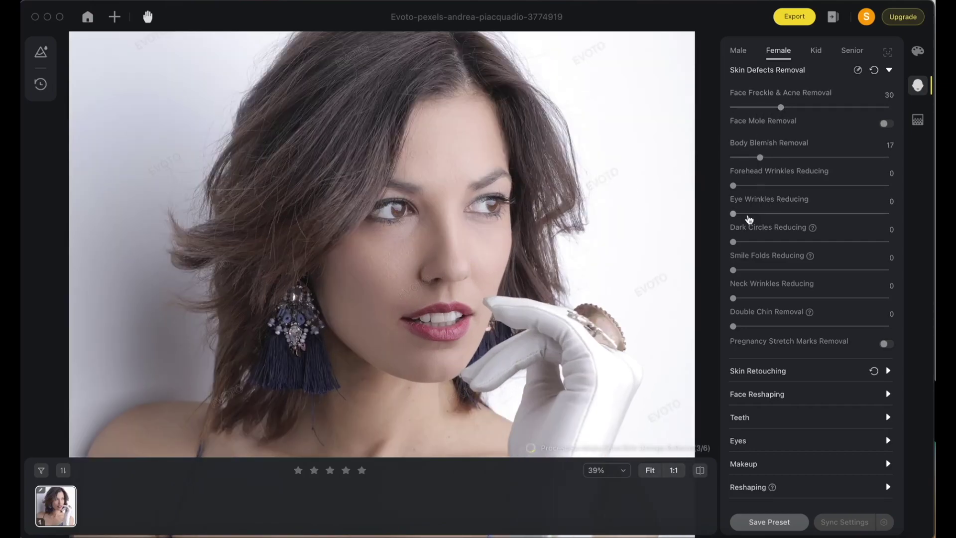
Reduce forehead wrinkles by 10, eye wrinkles by 3, smile folds by 17 and neck wrinkles by 13
{"action": "left_click_drag", "start_coordinate": [755, 187], "coordinate": [748, 187]}
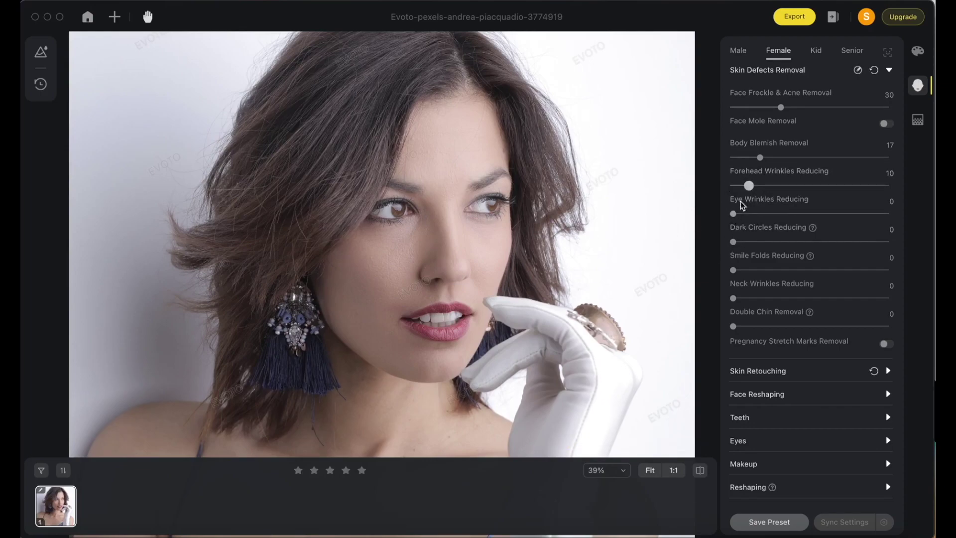
{"action": "left_click_drag", "start_coordinate": [739, 217], "coordinate": [742, 217]}
{"action": "left_click_drag", "start_coordinate": [737, 273], "coordinate": [753, 297]}
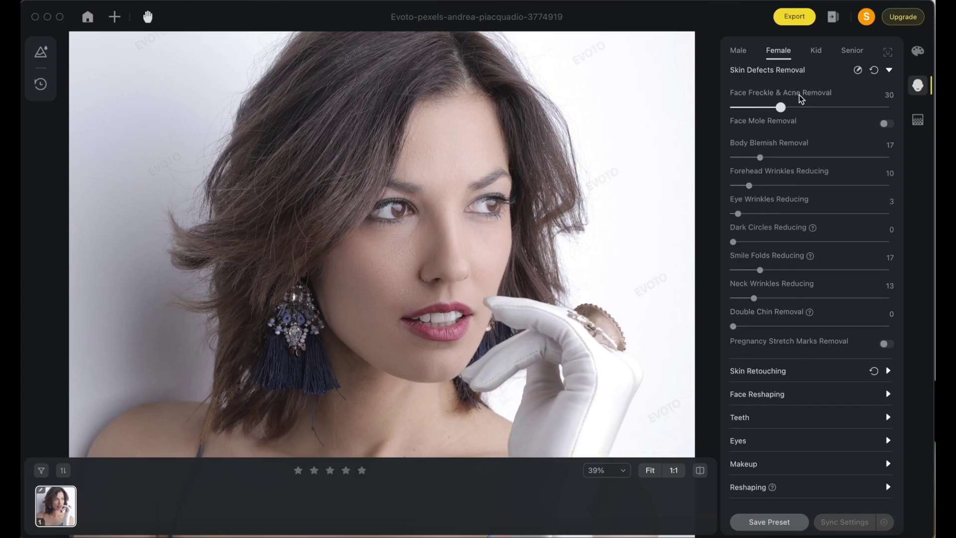
{"action": "left_click_drag", "start_coordinate": [482, 234], "coordinate": [483, 220]}
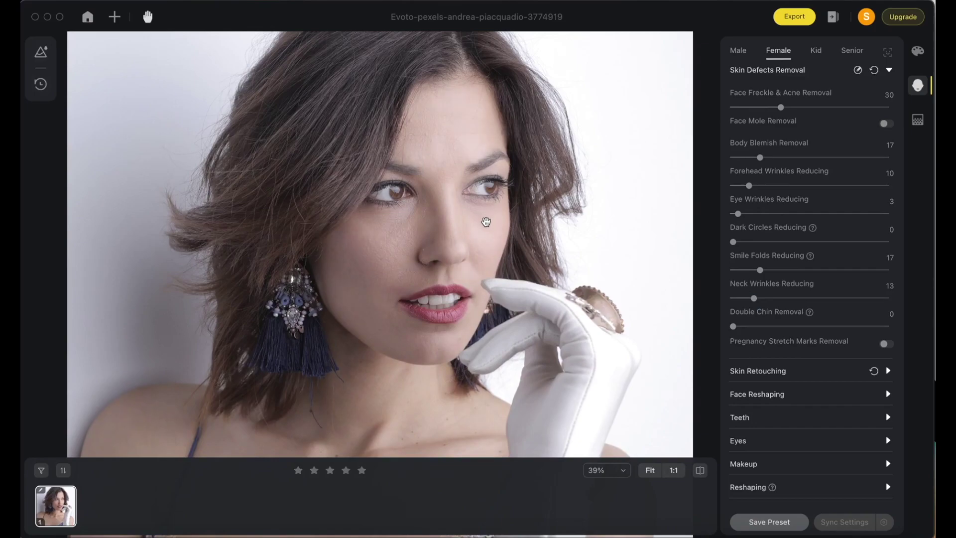
{"action": "scroll", "coordinate": [496, 223], "scroll_direction": "up", "scroll_amount": 2}
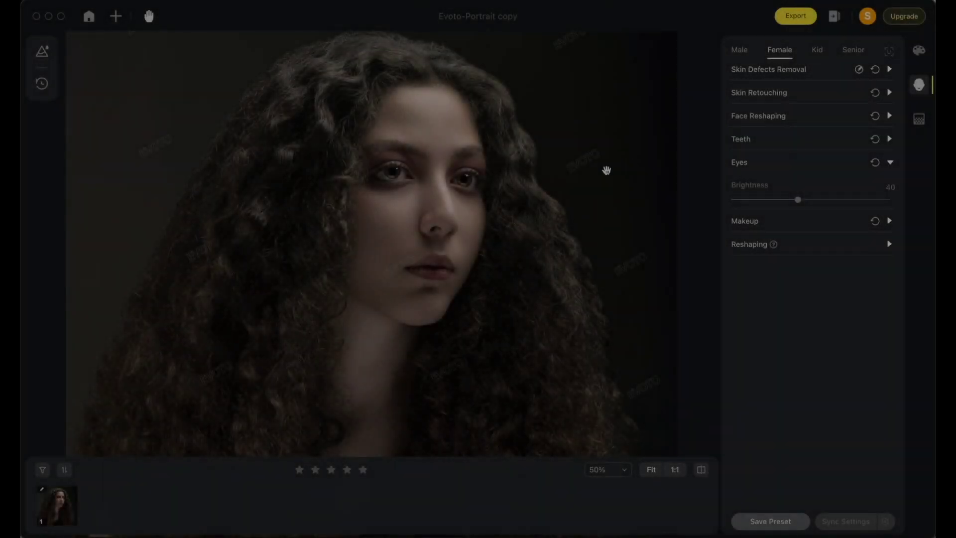
Increase the eye Brightness on the curly-haired portrait
{"action": "scroll", "coordinate": [518, 183], "scroll_direction": "up", "scroll_amount": 2}
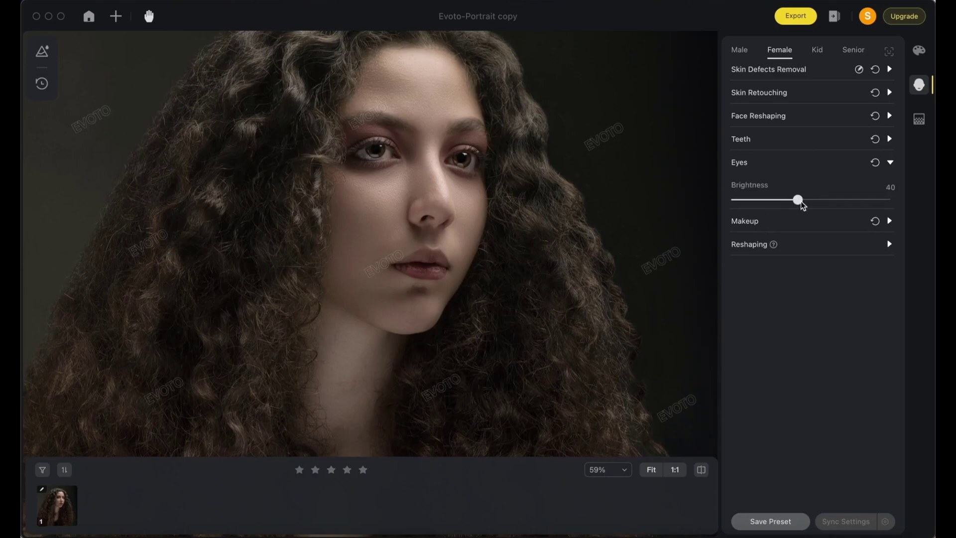
{"action": "left_click_drag", "start_coordinate": [796, 202], "coordinate": [856, 200]}
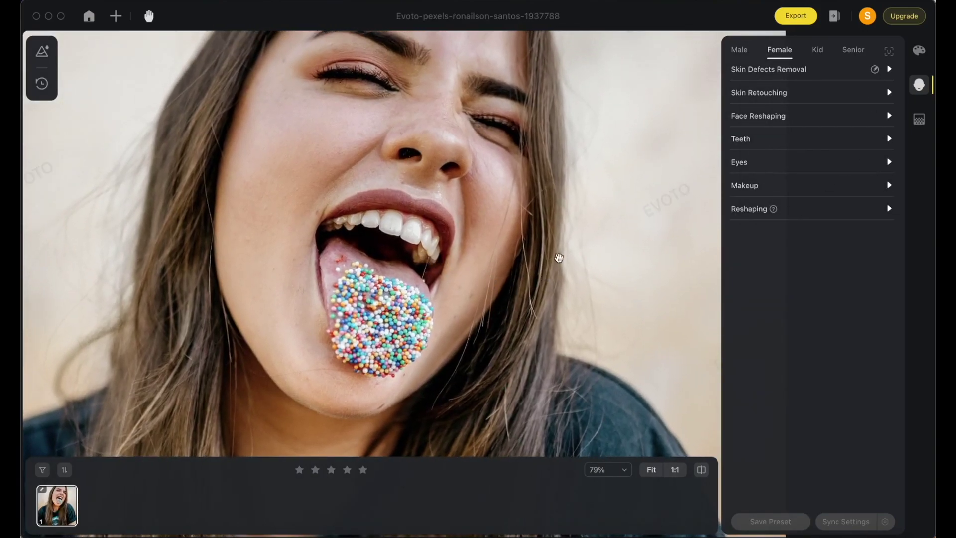
Enable Pretty Teeth and set Teeth Whitening to 70 on the laughing woman's photo
{"action": "left_click", "coordinate": [761, 141]}
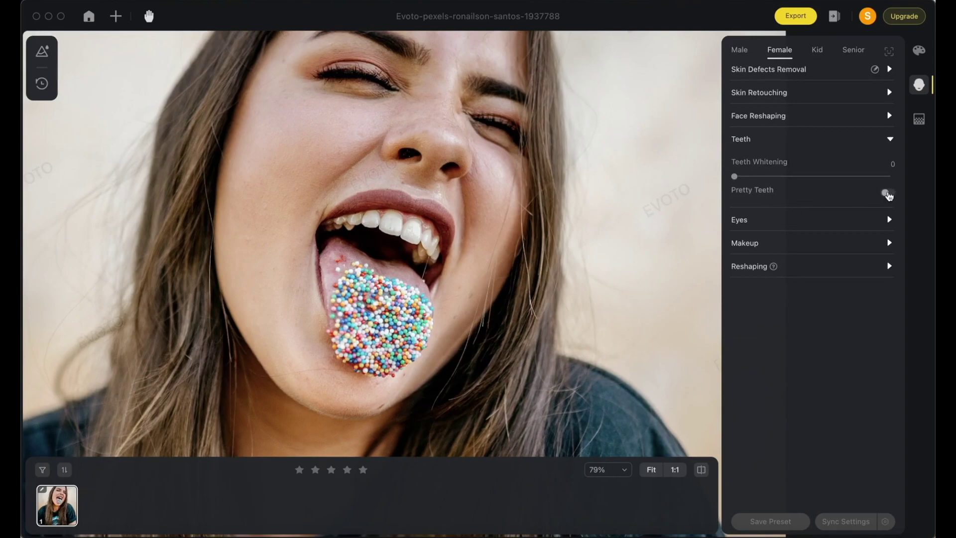
{"action": "left_click", "coordinate": [888, 193]}
{"action": "left_click_drag", "start_coordinate": [734, 176], "coordinate": [851, 177]}
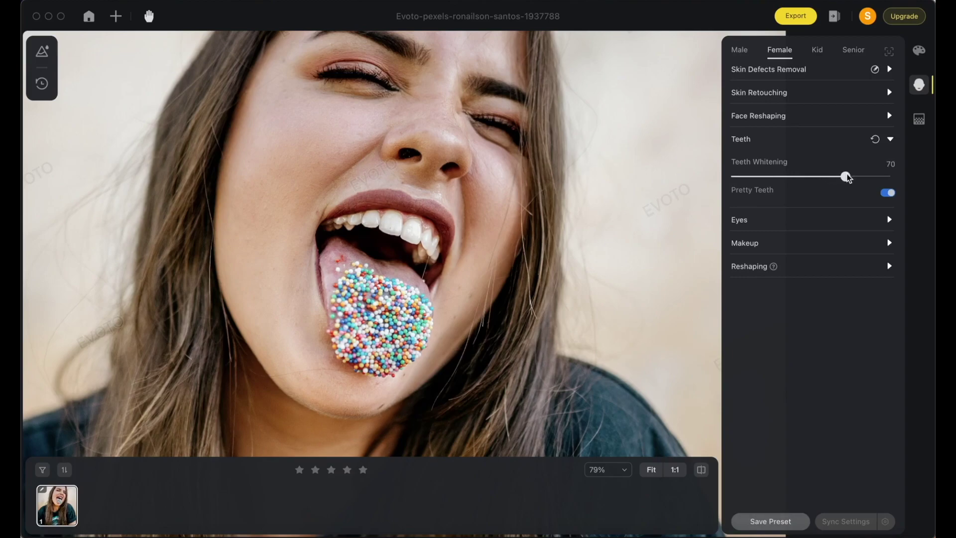
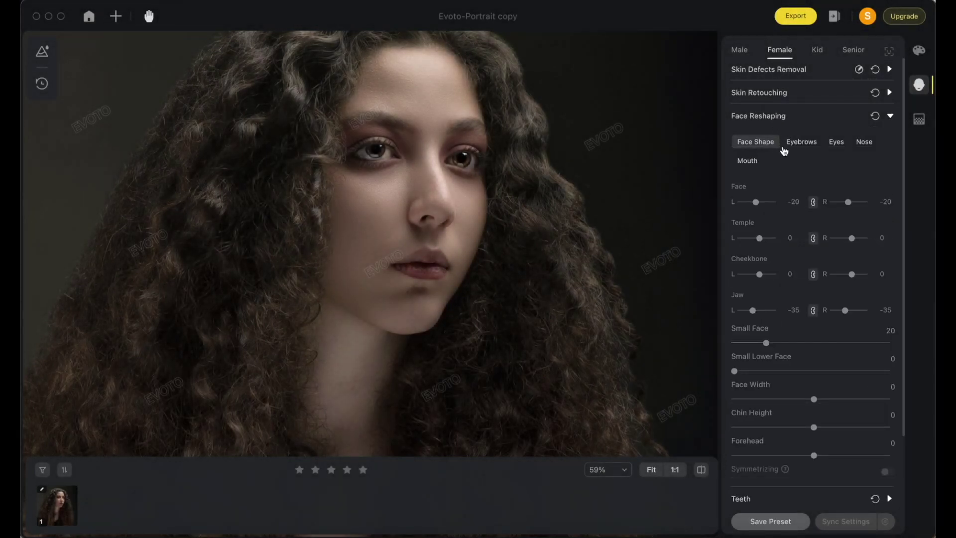
Examine the Makeup sliders and presets for the curly-haired portrait, and reopen its Face Reshaping settings
{"action": "left_click", "coordinate": [795, 119]}
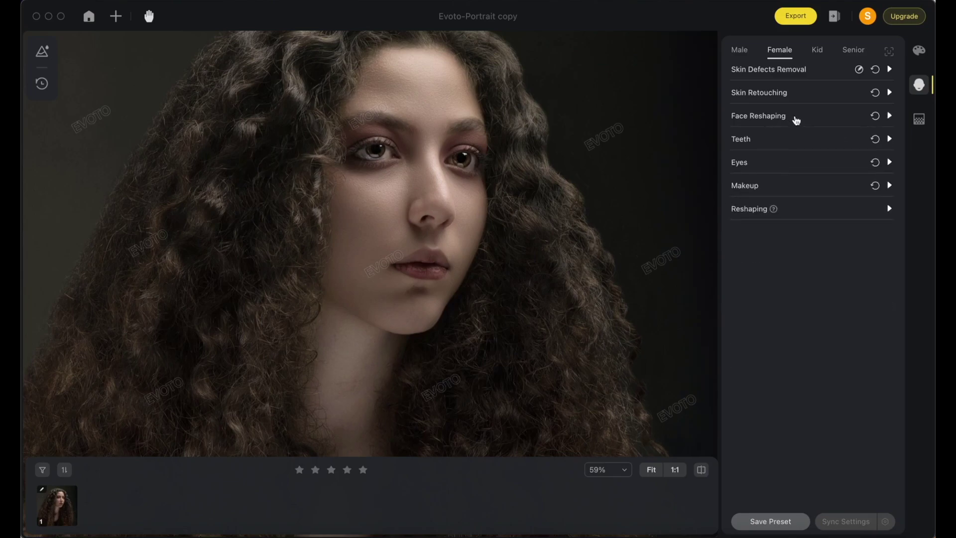
{"action": "left_click", "coordinate": [776, 192]}
{"action": "scroll", "coordinate": [815, 423], "scroll_direction": "down", "scroll_amount": 3}
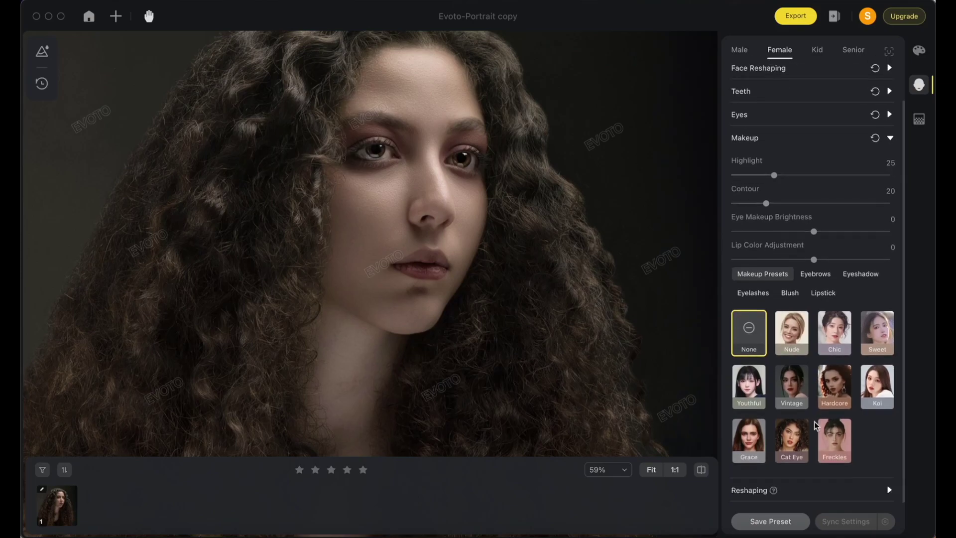
{"action": "scroll", "coordinate": [767, 348], "scroll_direction": "up", "scroll_amount": 3}
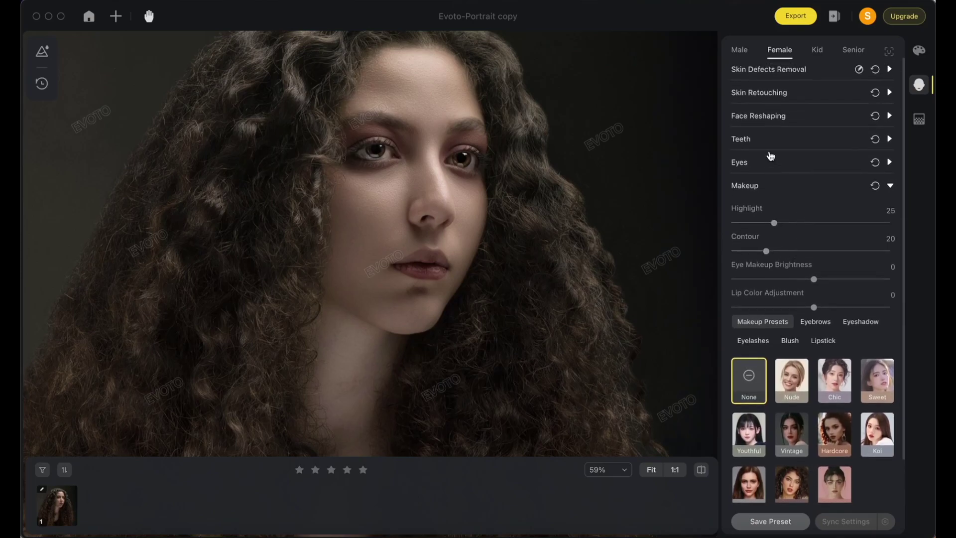
{"action": "left_click", "coordinate": [780, 189]}
{"action": "left_click", "coordinate": [775, 118]}
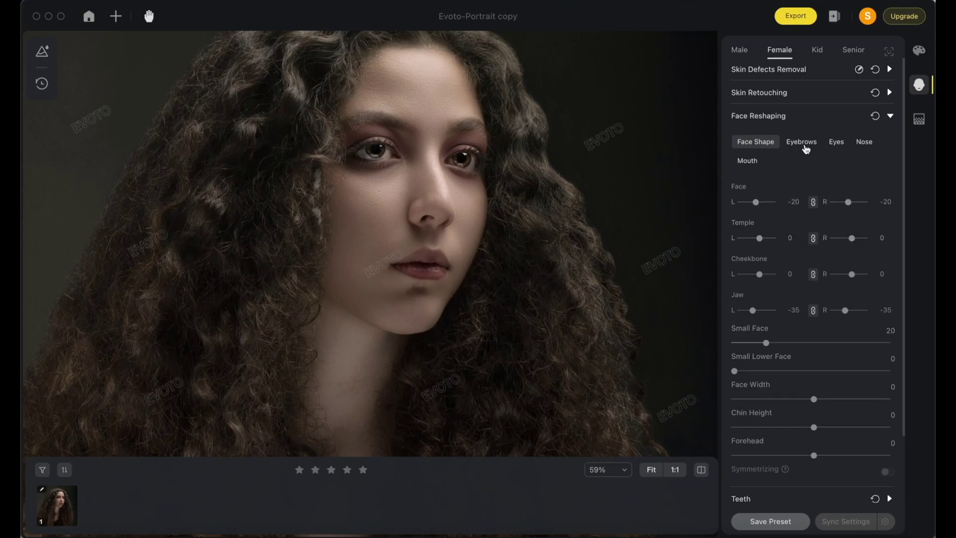
Increase the eyebrow Tilt slightly and reduce the Nose Tip in the curly-haired portrait's face reshaping
{"action": "left_click", "coordinate": [804, 145]}
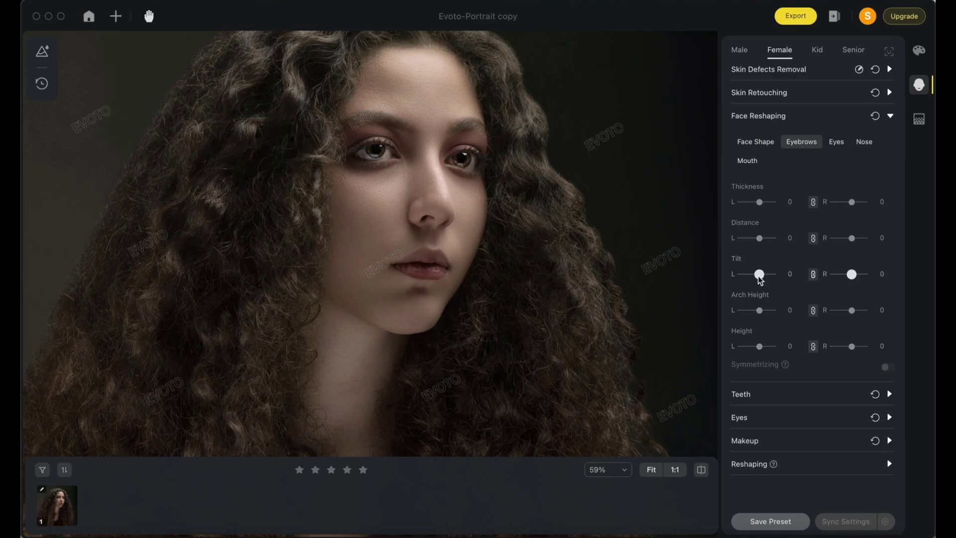
{"action": "left_click_drag", "start_coordinate": [760, 279], "coordinate": [768, 281]}
{"action": "left_click", "coordinate": [861, 143]}
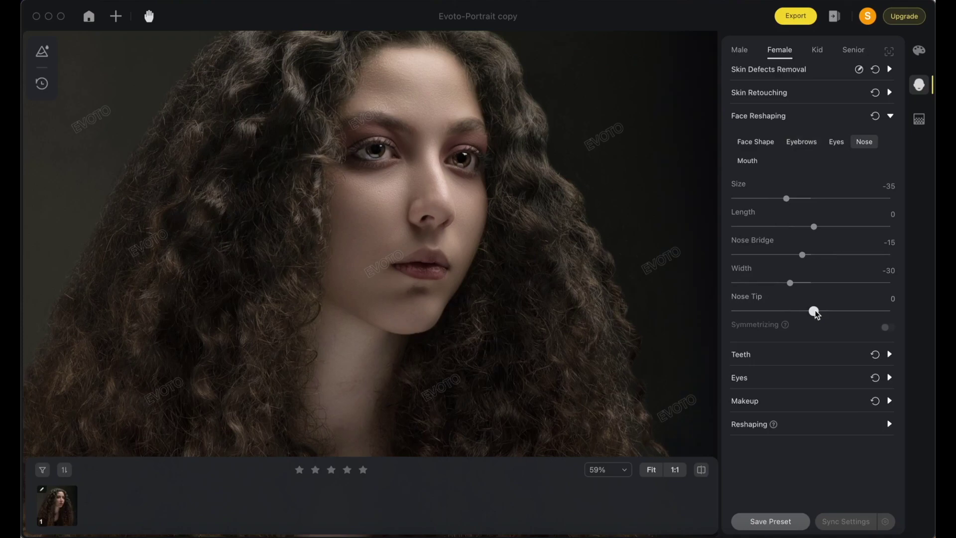
{"action": "left_click_drag", "start_coordinate": [816, 314], "coordinate": [797, 317]}
Try the mouth's Upper Lip at 56 and Lower Lip at 58, undoing each, and raise Lower Lip only slightly
{"action": "left_click", "coordinate": [747, 160]}
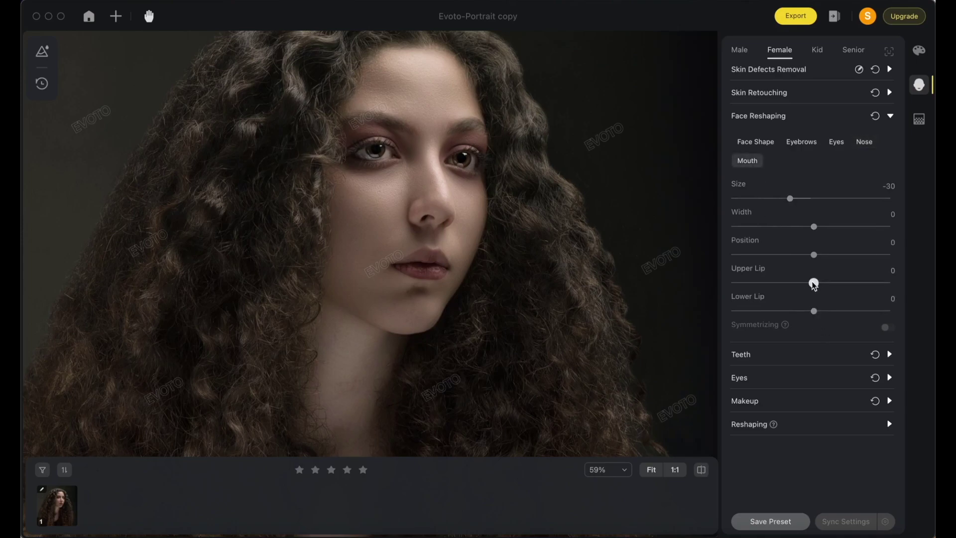
{"action": "left_click_drag", "start_coordinate": [813, 285], "coordinate": [858, 283]}
{"action": "key", "text": "super+z"}
{"action": "left_click_drag", "start_coordinate": [813, 309], "coordinate": [859, 312]}
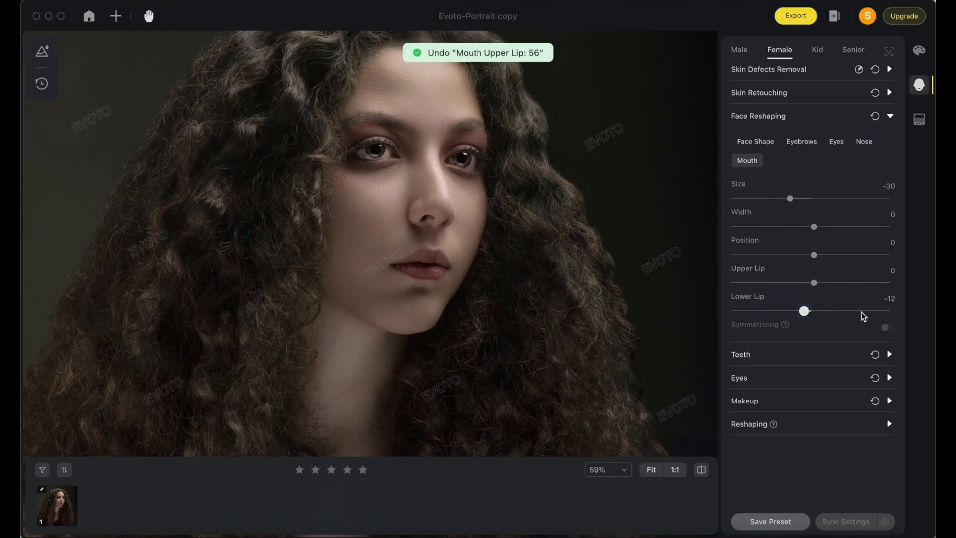
{"action": "key", "text": "super+z"}
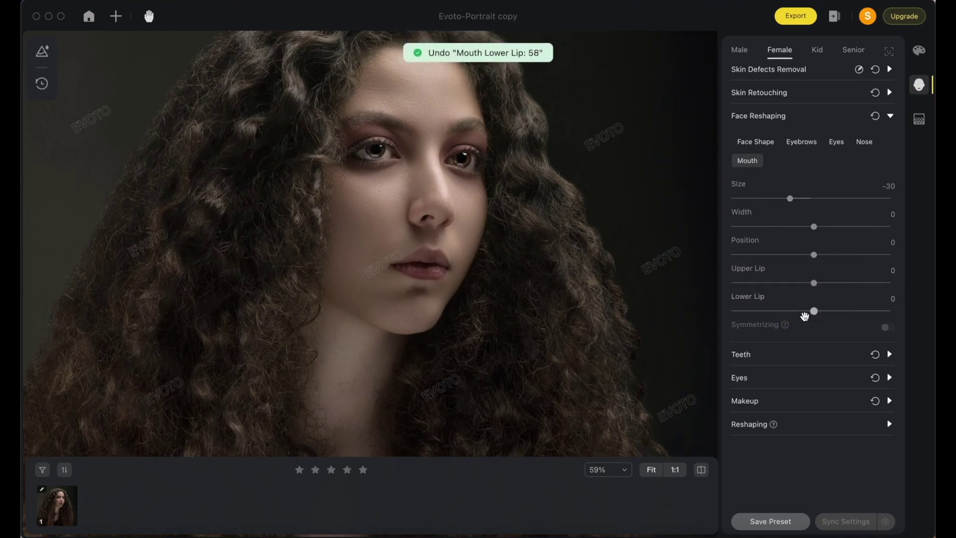
{"action": "mouse_move", "coordinate": [813, 309]}
{"action": "left_mouse_down"}
{"action": "mouse_move", "coordinate": [853, 312]}
{"action": "mouse_move", "coordinate": [826, 312]}
{"action": "left_mouse_up"}
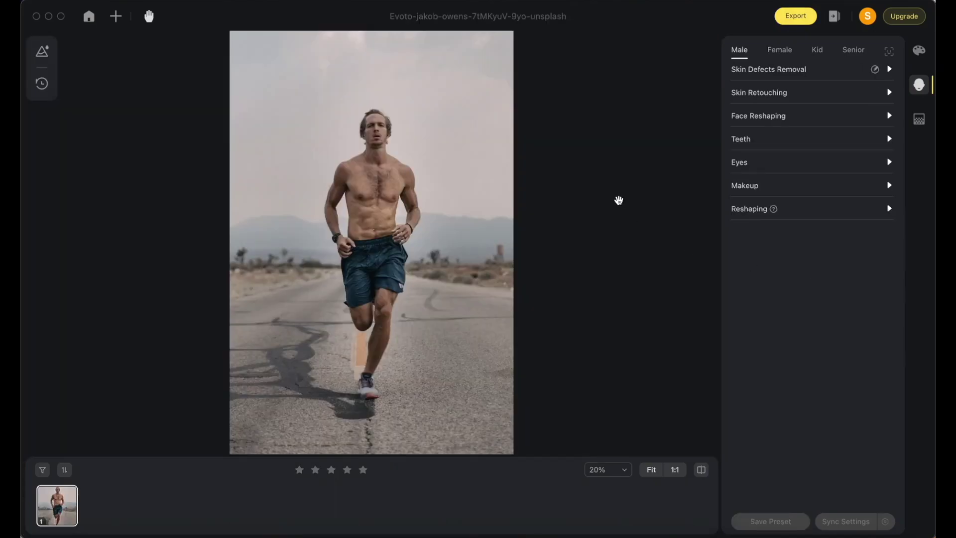
Reshape the runner's body with Height 9, Body 18 and Arms 35
{"action": "left_click", "coordinate": [746, 211]}
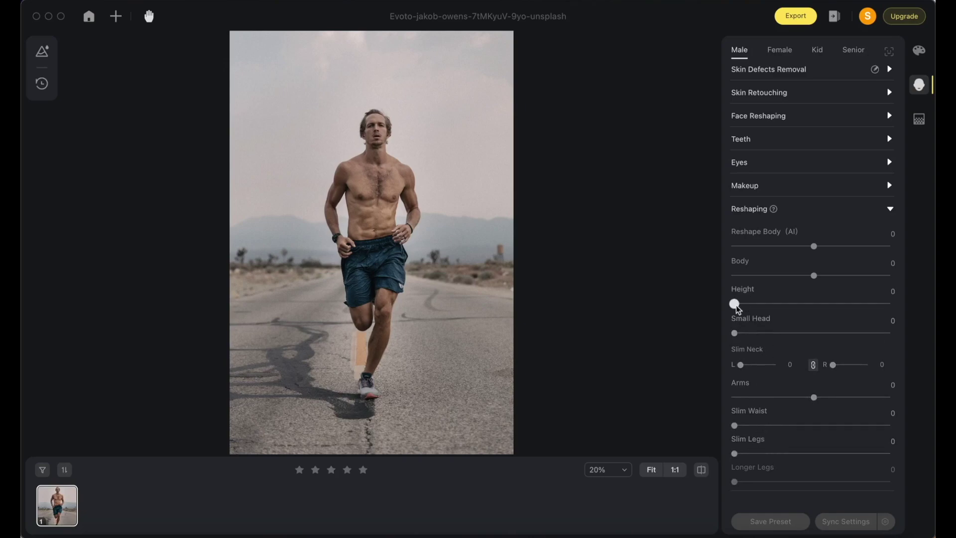
{"action": "mouse_move", "coordinate": [736, 305]}
{"action": "left_mouse_down"}
{"action": "mouse_move", "coordinate": [768, 303]}
{"action": "mouse_move", "coordinate": [748, 304]}
{"action": "left_mouse_up"}
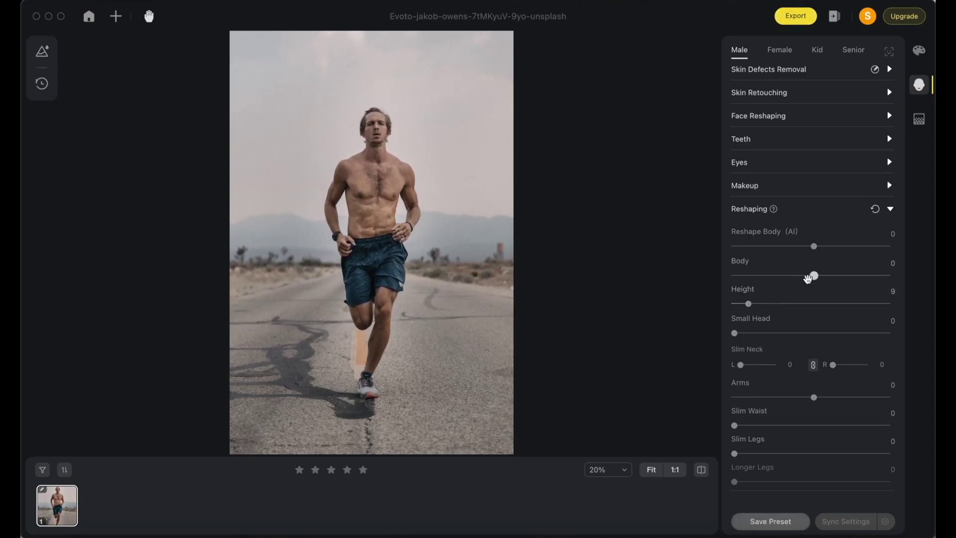
{"action": "left_click_drag", "start_coordinate": [814, 276], "coordinate": [829, 282]}
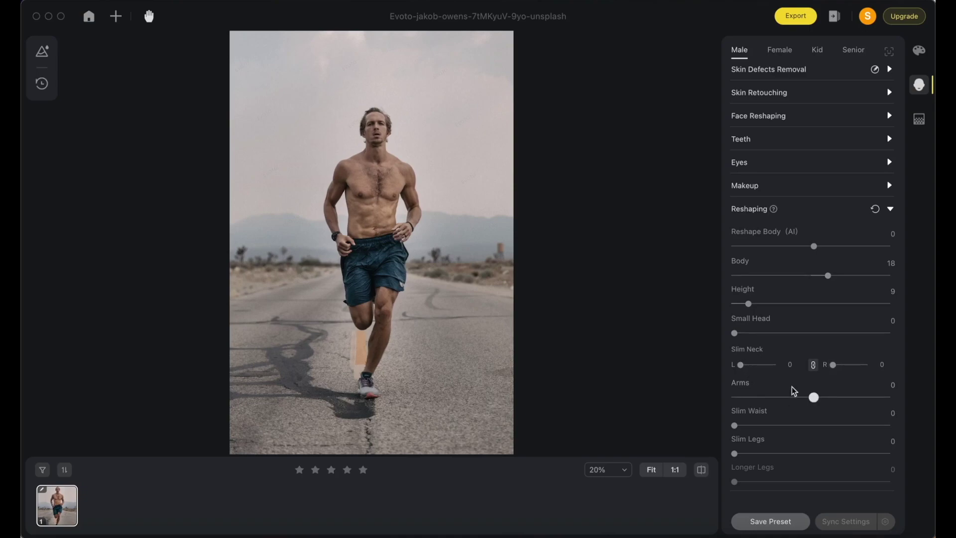
{"action": "left_click_drag", "start_coordinate": [814, 397], "coordinate": [841, 397]}
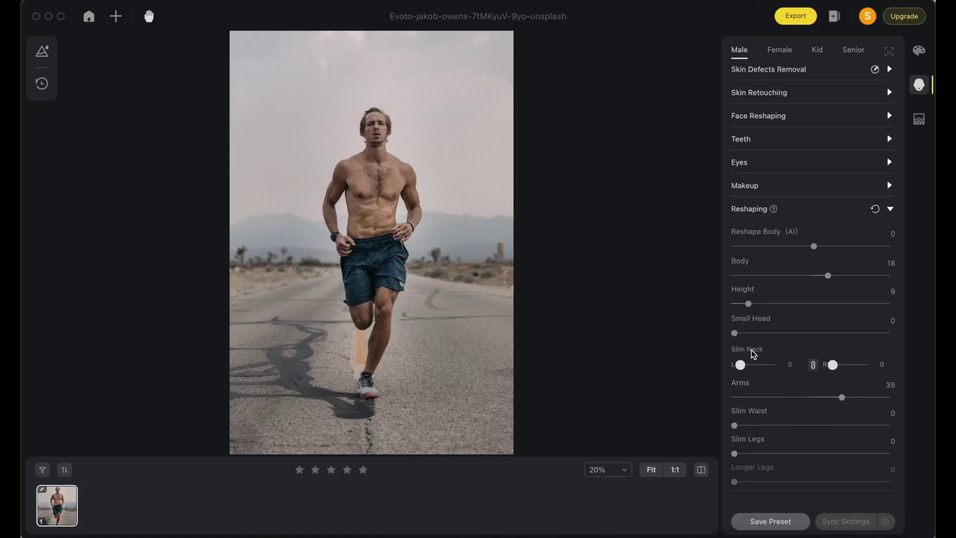
{"action": "left_click", "coordinate": [752, 211]}
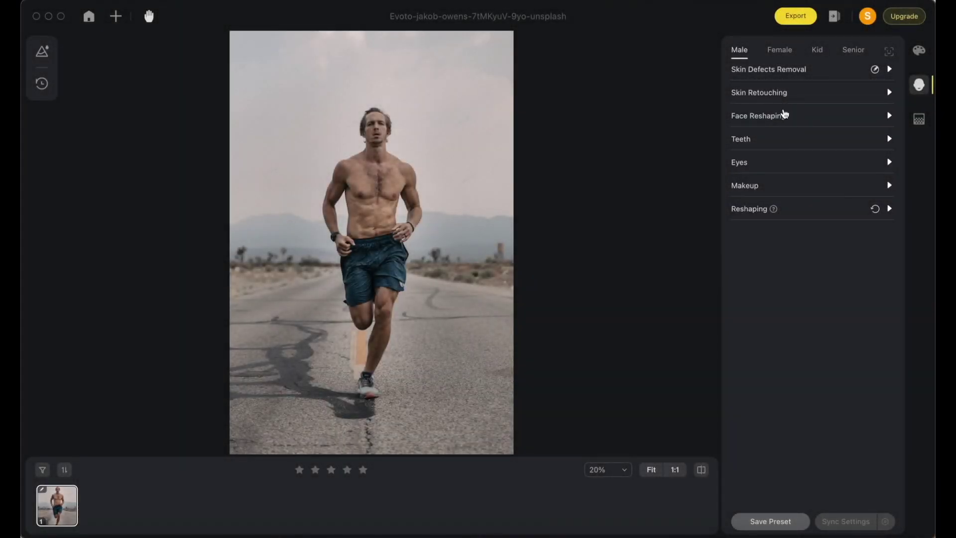
Replace the sky in the runner's photo with the dark, cloudy Blue Sky 16
{"action": "left_click", "coordinate": [920, 120]}
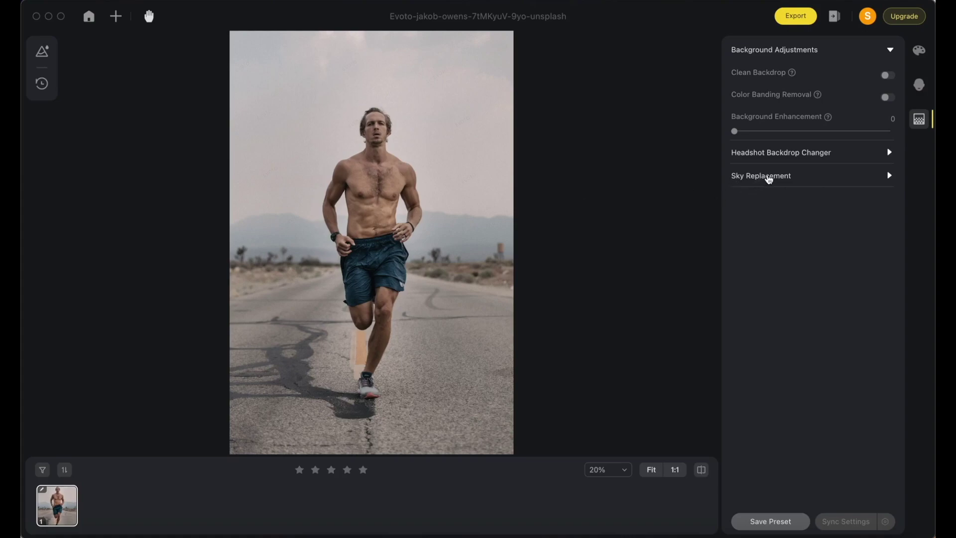
{"action": "left_click", "coordinate": [809, 180]}
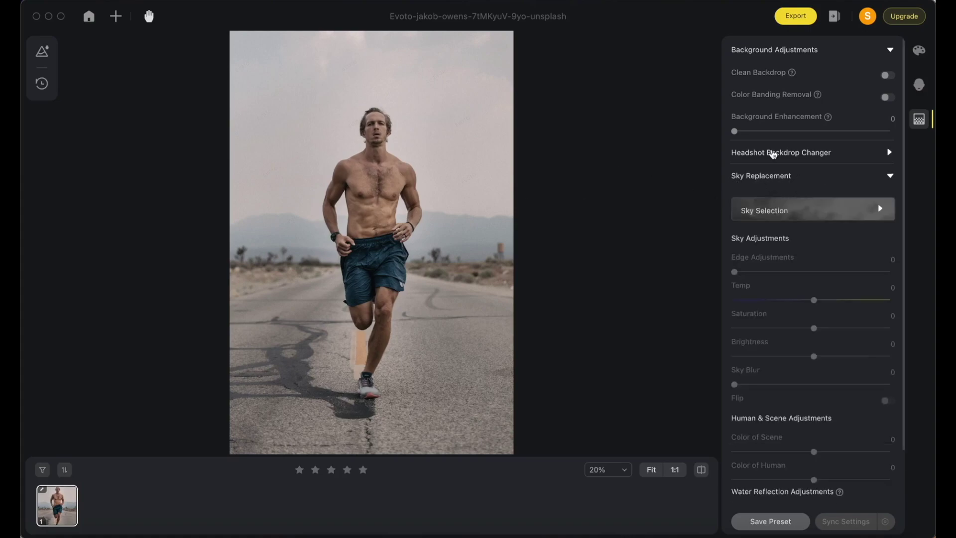
{"action": "left_click", "coordinate": [807, 52]}
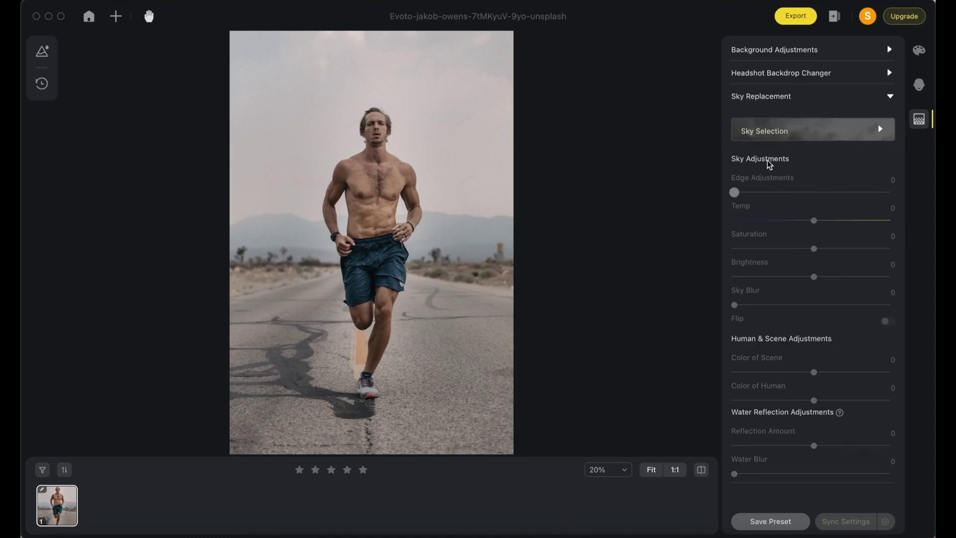
{"action": "left_click", "coordinate": [872, 136]}
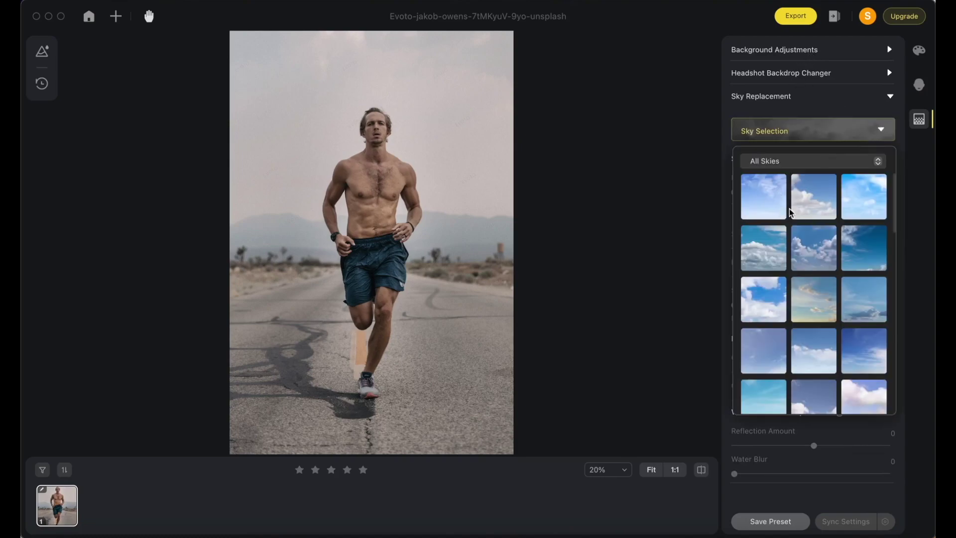
{"action": "left_click", "coordinate": [802, 164]}
{"action": "left_click", "coordinate": [866, 161]}
{"action": "scroll", "coordinate": [851, 264], "scroll_direction": "down", "scroll_amount": 5}
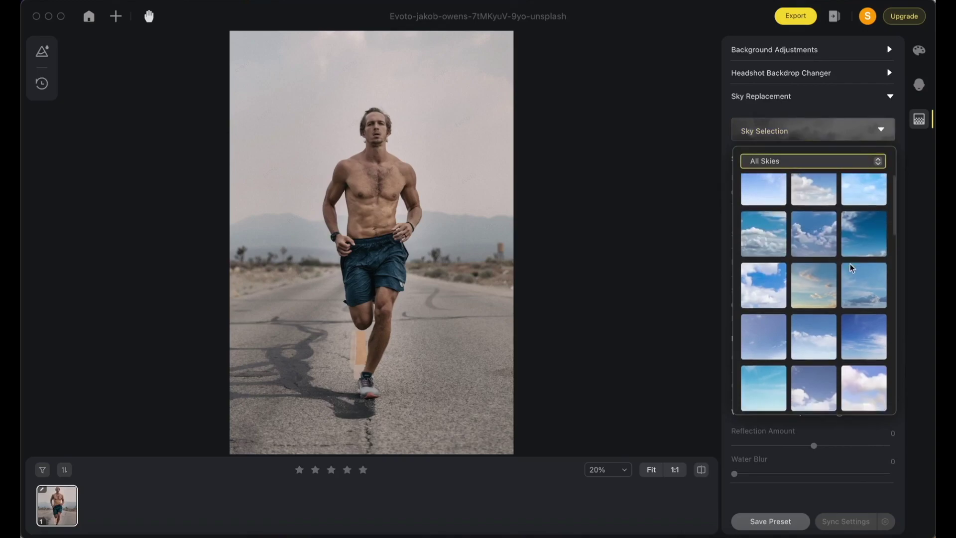
{"action": "scroll", "coordinate": [856, 253], "scroll_direction": "down", "scroll_amount": 10}
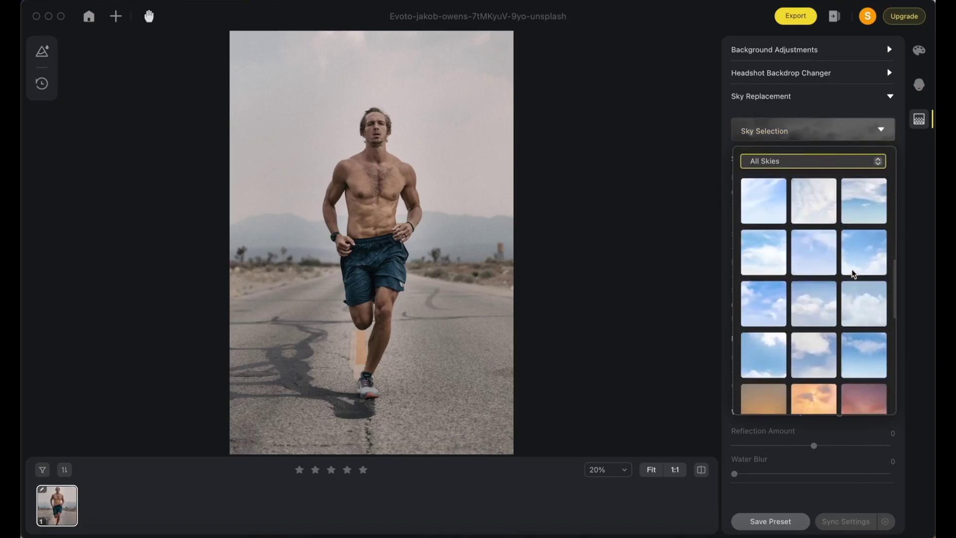
{"action": "scroll", "coordinate": [853, 275], "scroll_direction": "up", "scroll_amount": 10}
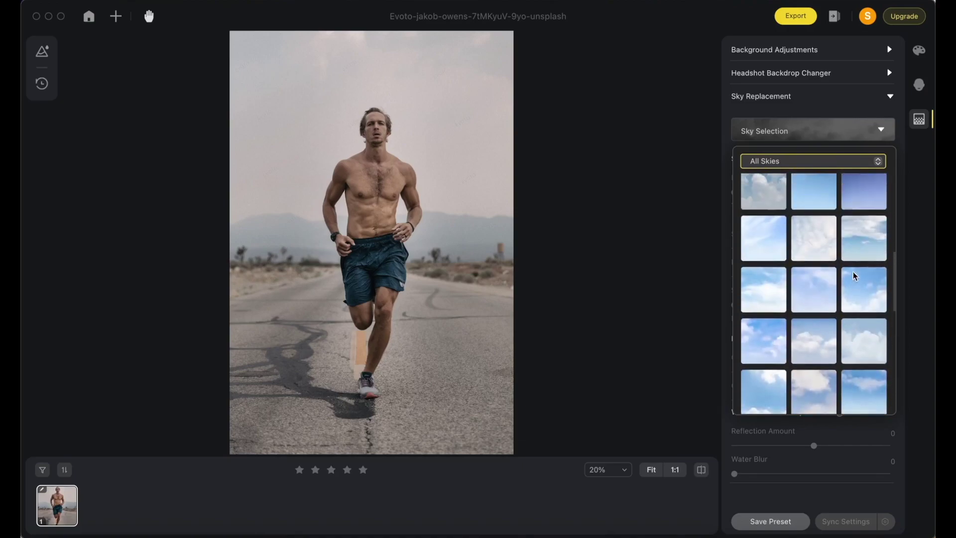
{"action": "scroll", "coordinate": [788, 298], "scroll_direction": "up", "scroll_amount": 2}
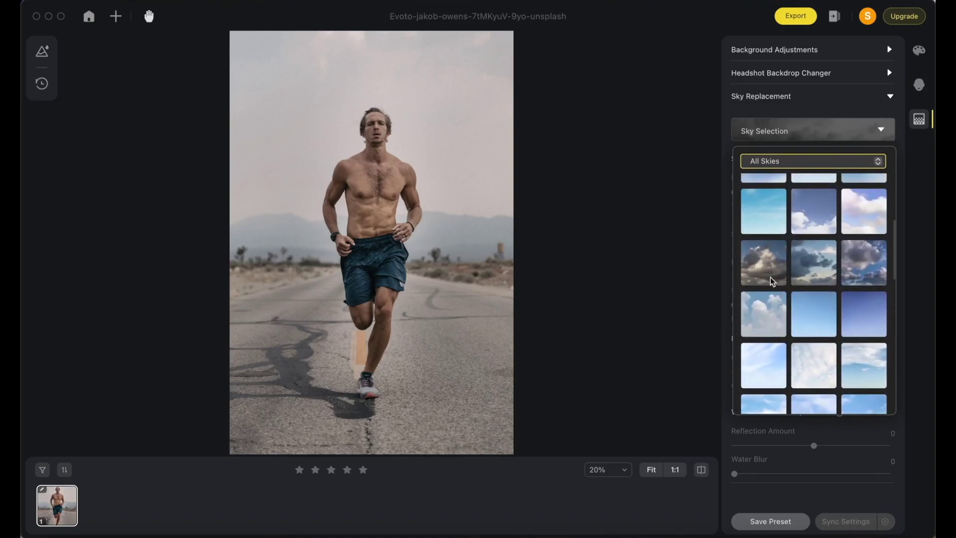
{"action": "left_click", "coordinate": [771, 281]}
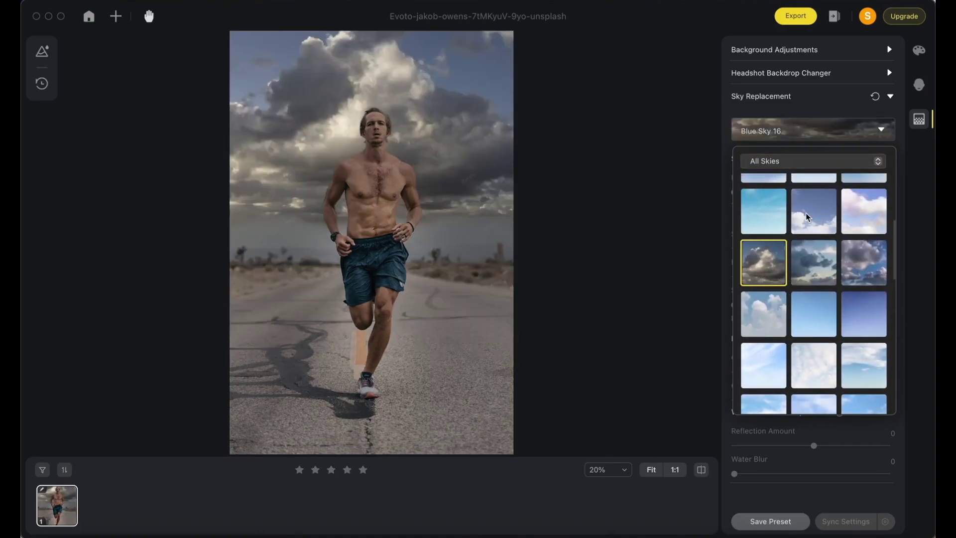
{"action": "left_click", "coordinate": [879, 130]}
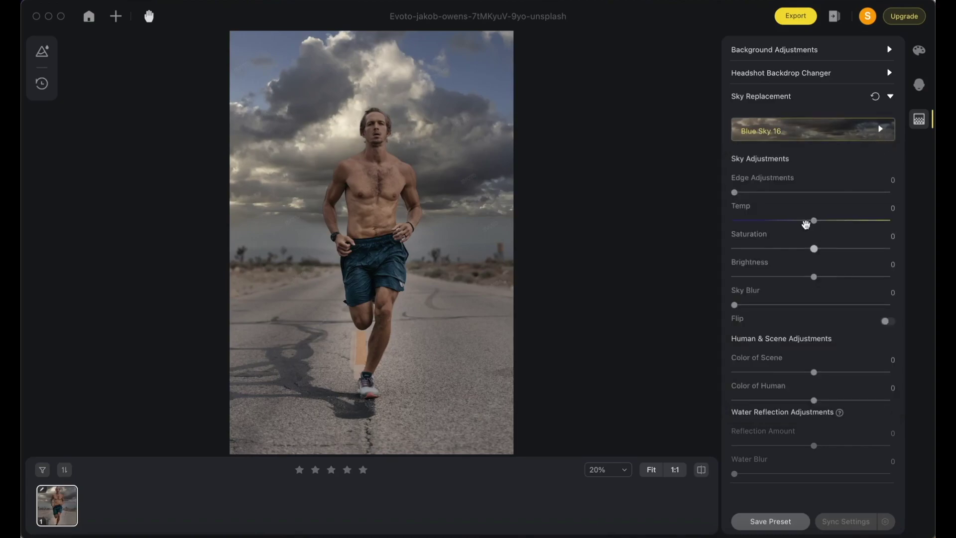
Try a sky Temp of 8 and undo it, and set the sky's Saturation to 18 and Brightness to 31
{"action": "mouse_move", "coordinate": [809, 224]}
{"action": "left_mouse_down"}
{"action": "mouse_move", "coordinate": [787, 220]}
{"action": "mouse_move", "coordinate": [848, 219]}
{"action": "mouse_move", "coordinate": [784, 220]}
{"action": "mouse_move", "coordinate": [828, 220]}
{"action": "mouse_move", "coordinate": [820, 220]}
{"action": "left_mouse_up"}
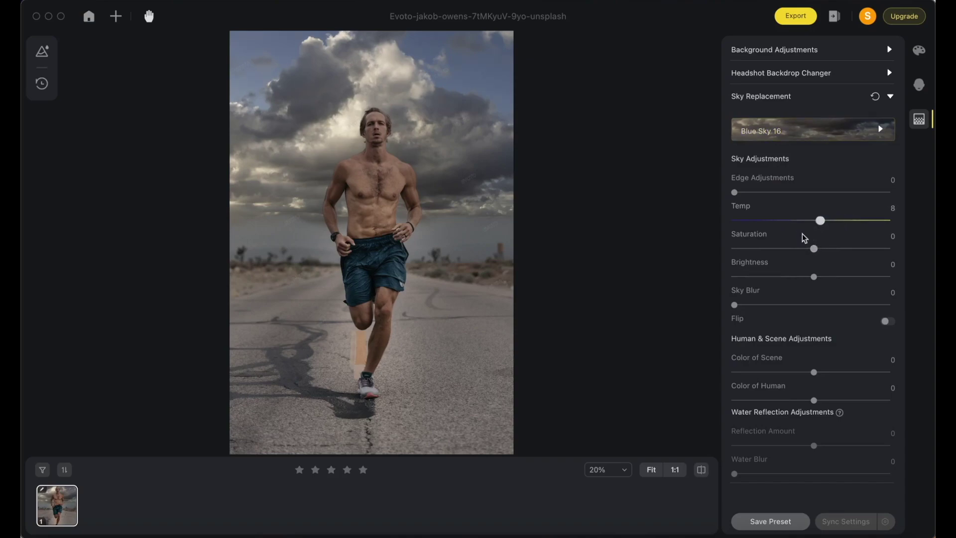
{"action": "key", "text": "super+z"}
{"action": "left_click_drag", "start_coordinate": [813, 250], "coordinate": [839, 277]}
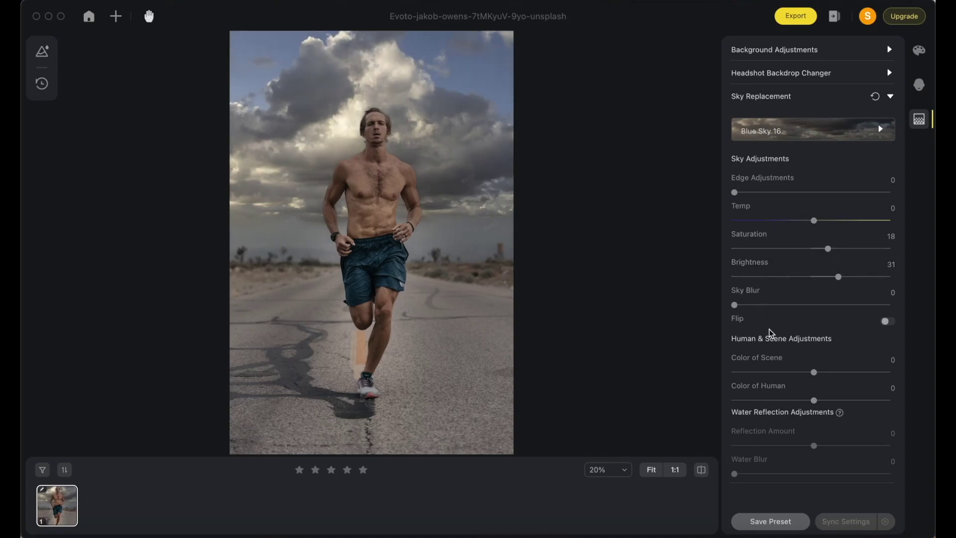
Raise the replacement sky's Sky Blur to 35, and reduce it to 9
{"action": "left_click_drag", "start_coordinate": [735, 305], "coordinate": [756, 305]}
{"action": "left_click_drag", "start_coordinate": [756, 305], "coordinate": [791, 327]}
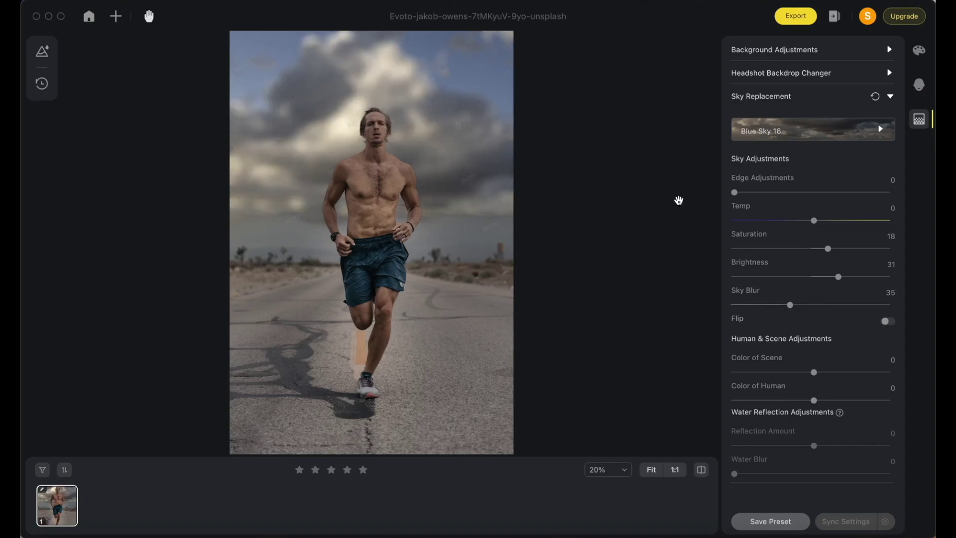
{"action": "left_click_drag", "start_coordinate": [788, 308], "coordinate": [748, 309]}
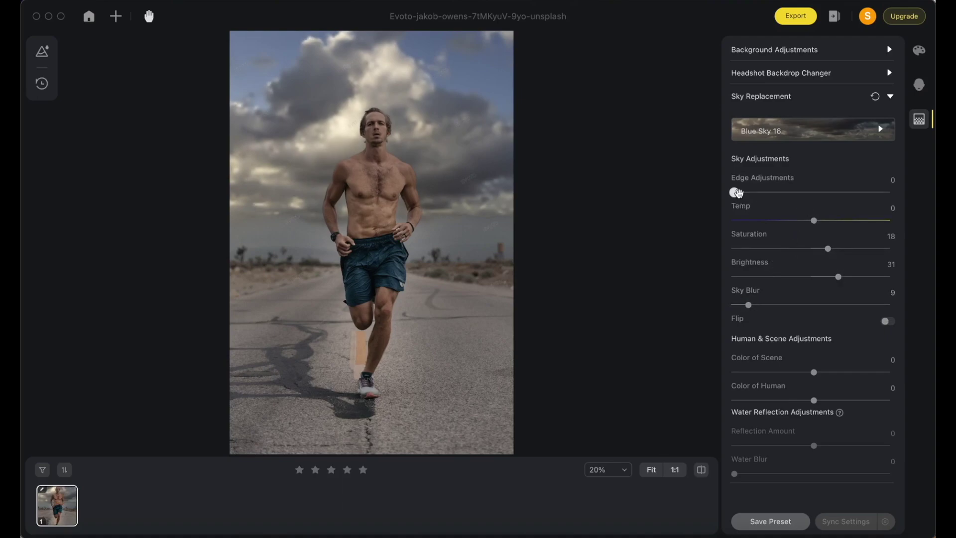
Slightly increase the sky's Edge Adjustments and Color of Scene, and lower its Temp a little
{"action": "left_click_drag", "start_coordinate": [736, 193], "coordinate": [744, 192]}
{"action": "mouse_move", "coordinate": [813, 372]}
{"action": "left_mouse_down"}
{"action": "mouse_move", "coordinate": [802, 372]}
{"action": "mouse_move", "coordinate": [835, 374]}
{"action": "mouse_move", "coordinate": [802, 375]}
{"action": "mouse_move", "coordinate": [834, 374]}
{"action": "mouse_move", "coordinate": [823, 377]}
{"action": "left_mouse_up"}
{"action": "left_click_drag", "start_coordinate": [814, 224], "coordinate": [808, 226]}
{"action": "left_click", "coordinate": [786, 105]}
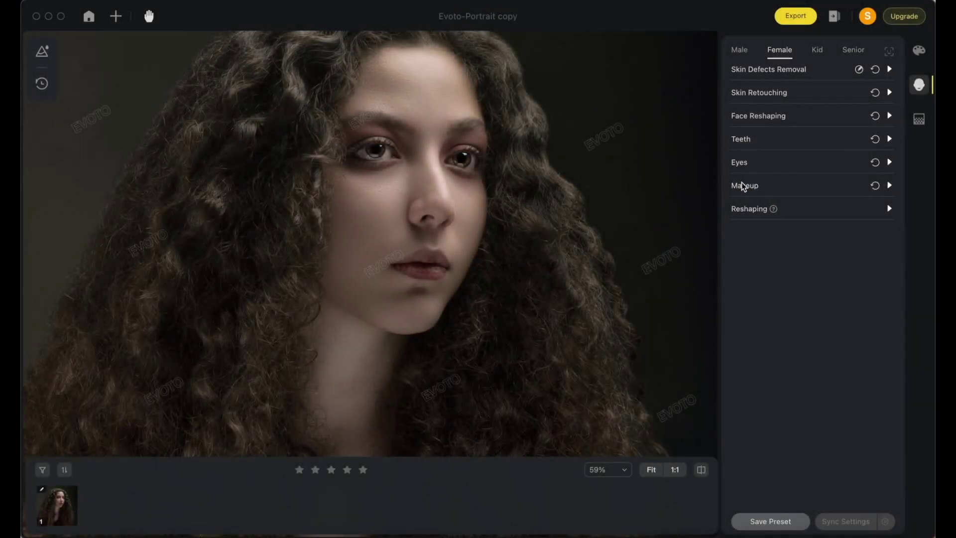
Set the curly-haired portrait's makeup Highlight to 73, Contour to 26 and Eye Makeup Brightness to 20
{"action": "left_click", "coordinate": [761, 185]}
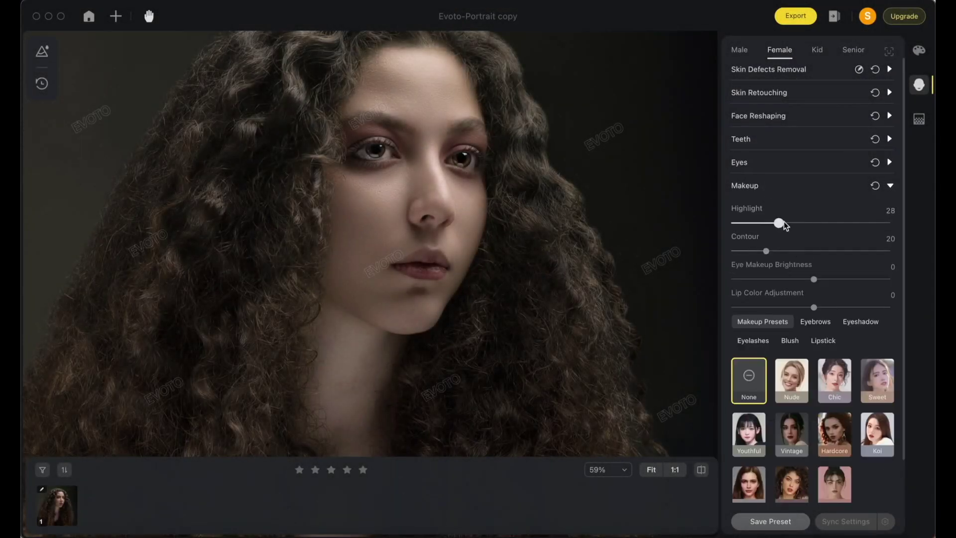
{"action": "left_click_drag", "start_coordinate": [766, 223], "coordinate": [851, 224]}
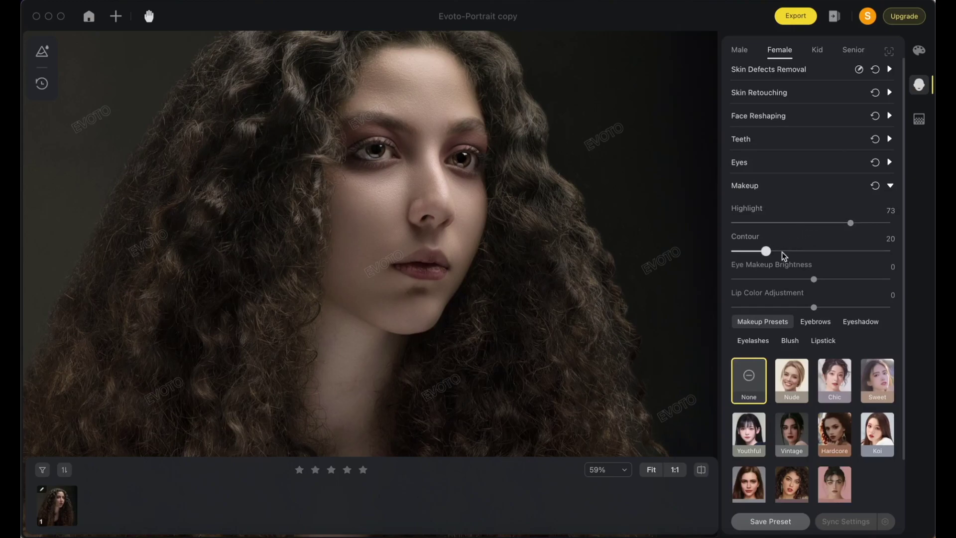
{"action": "mouse_move", "coordinate": [766, 252]}
{"action": "left_mouse_down"}
{"action": "mouse_move", "coordinate": [752, 250]}
{"action": "mouse_move", "coordinate": [789, 250]}
{"action": "mouse_move", "coordinate": [774, 253]}
{"action": "left_mouse_up"}
{"action": "mouse_move", "coordinate": [813, 280]}
{"action": "left_mouse_down"}
{"action": "mouse_move", "coordinate": [794, 279]}
{"action": "mouse_move", "coordinate": [861, 279]}
{"action": "mouse_move", "coordinate": [739, 282]}
{"action": "mouse_move", "coordinate": [809, 282]}
{"action": "left_mouse_up"}
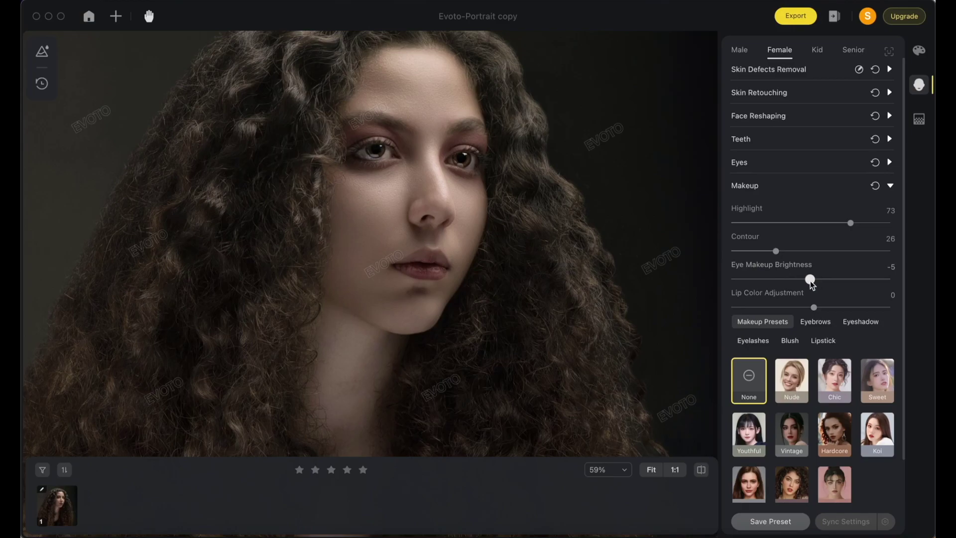
{"action": "left_click_drag", "start_coordinate": [810, 280], "coordinate": [829, 280]}
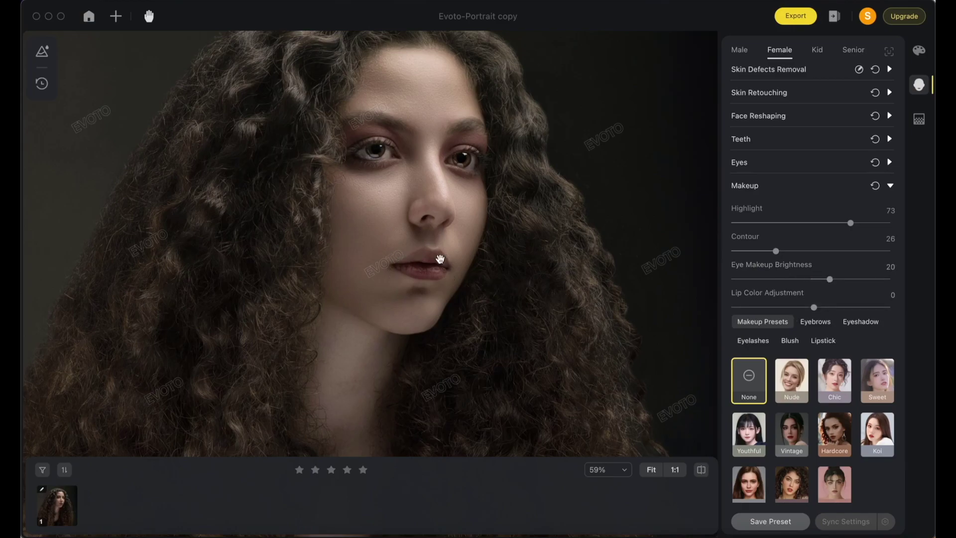
Raise the portrait's Lip Color Adjustment to 75, and reduce it to 37
{"action": "mouse_move", "coordinate": [813, 308]}
{"action": "left_mouse_down"}
{"action": "mouse_move", "coordinate": [875, 303]}
{"action": "mouse_move", "coordinate": [813, 309]}
{"action": "left_mouse_up"}
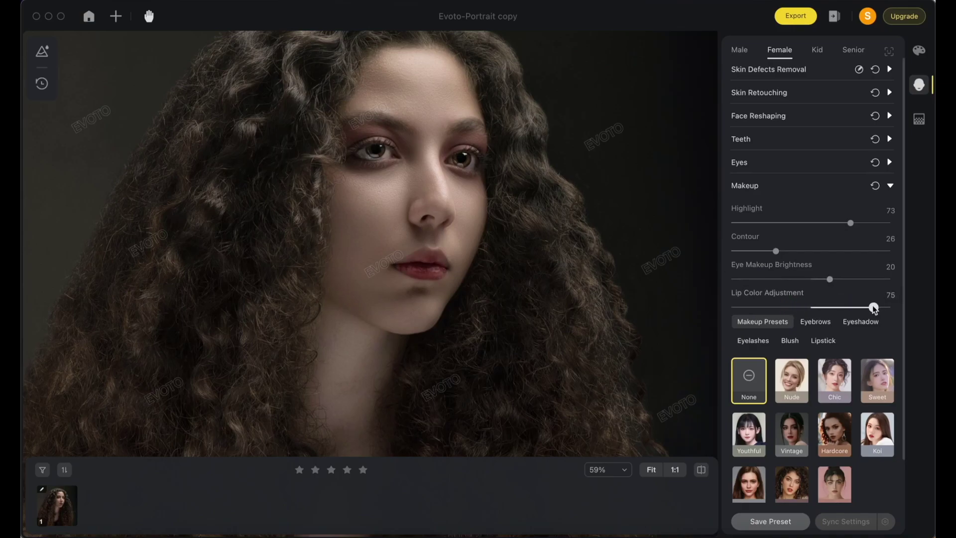
{"action": "left_click_drag", "start_coordinate": [873, 307], "coordinate": [843, 310]}
{"action": "scroll", "coordinate": [811, 351], "scroll_direction": "down", "scroll_amount": 2}
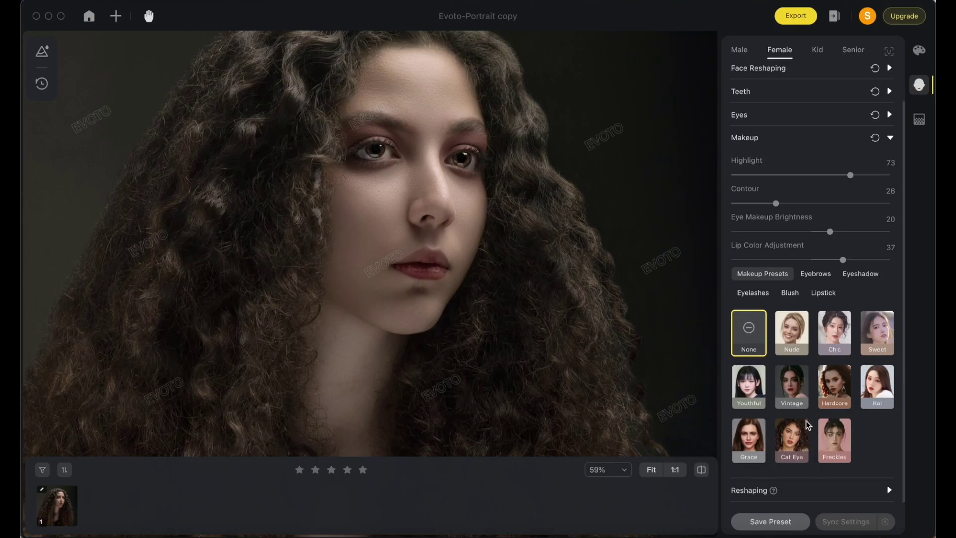
{"action": "scroll", "coordinate": [801, 264], "scroll_direction": "up", "scroll_amount": 2}
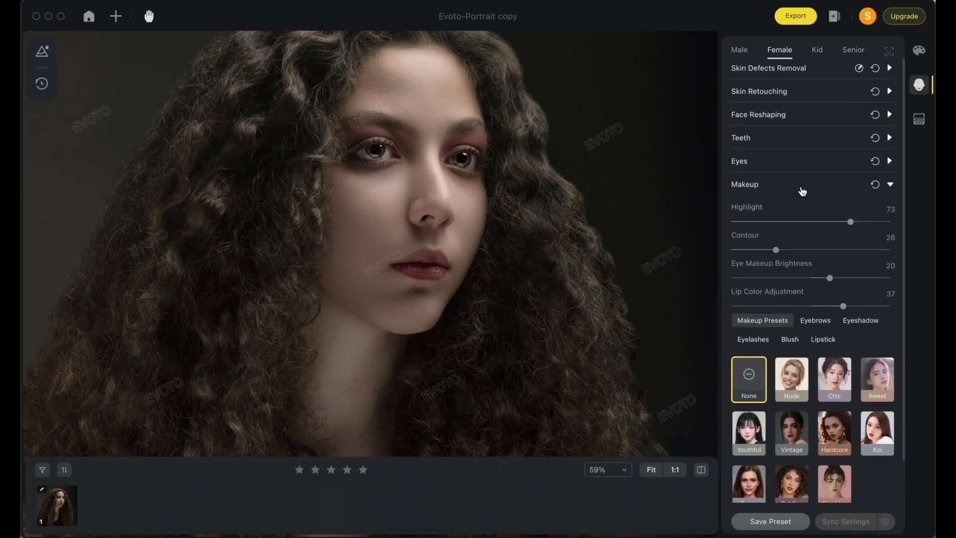
{"action": "left_click", "coordinate": [800, 187]}
Set the curly-haired portrait's Face Skin Smoothing to 30 in the skin retouching settings
{"action": "left_click_drag", "start_coordinate": [446, 200], "coordinate": [455, 247]}
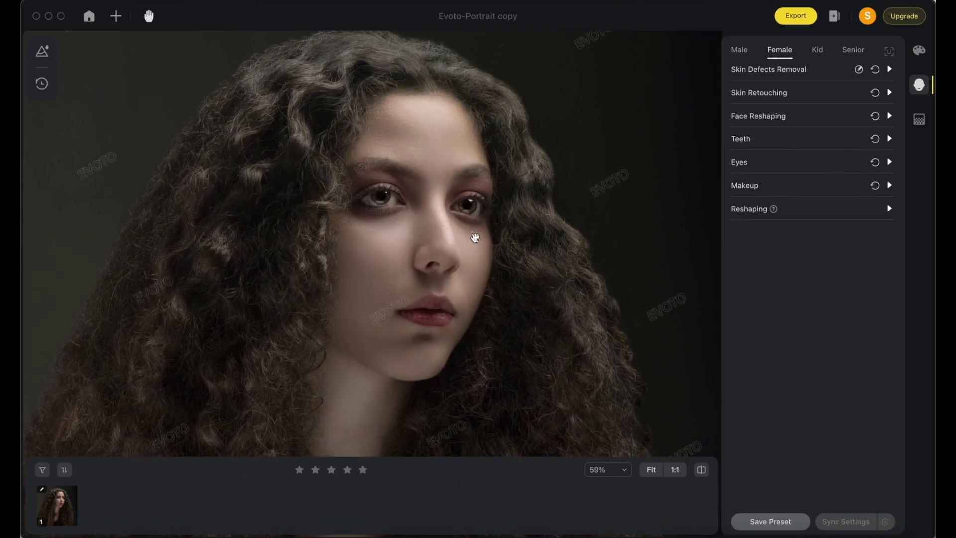
{"action": "left_click", "coordinate": [777, 95]}
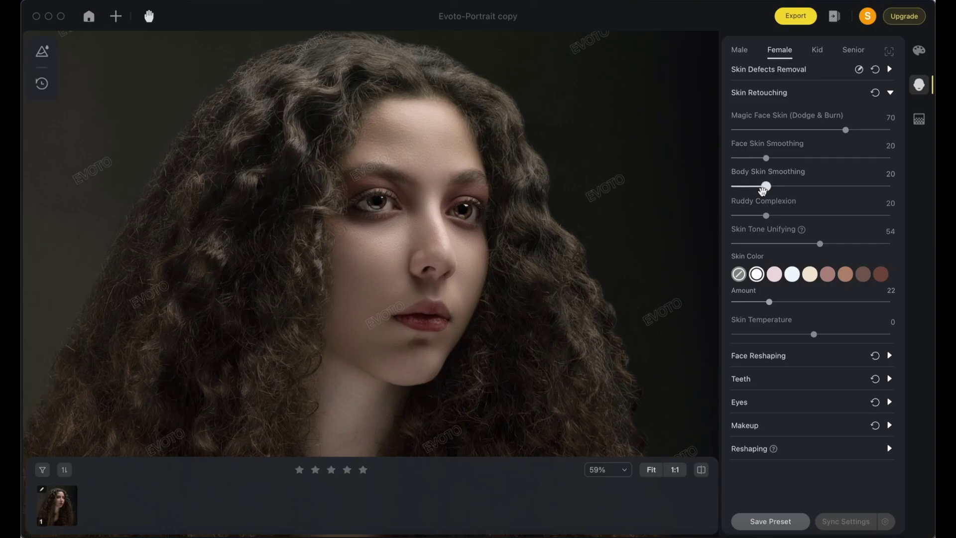
{"action": "left_click_drag", "start_coordinate": [765, 158], "coordinate": [782, 171]}
Apply the cream Skin Color with Amount 26 to the portrait and lower its Skin Temperature slightly
{"action": "left_click", "coordinate": [809, 274]}
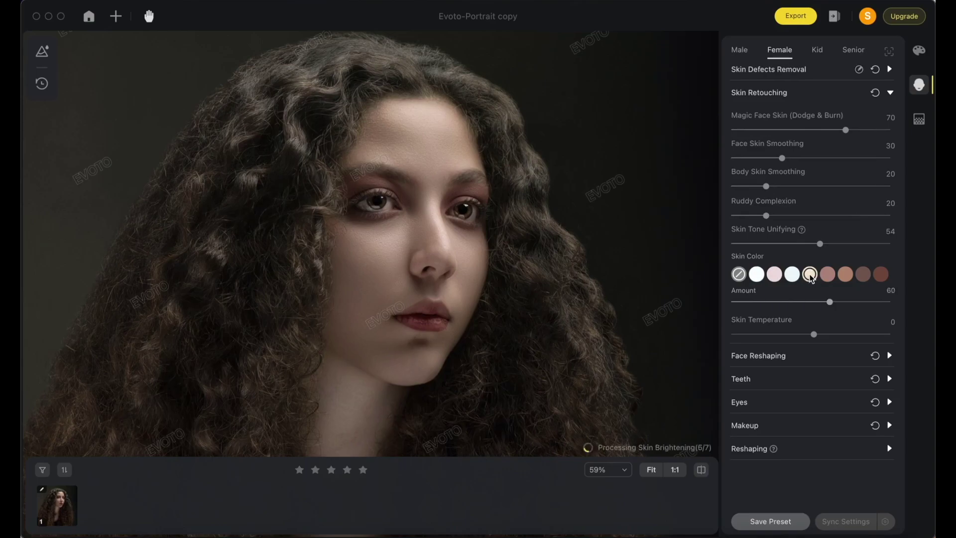
{"action": "left_click_drag", "start_coordinate": [826, 306], "coordinate": [776, 306]}
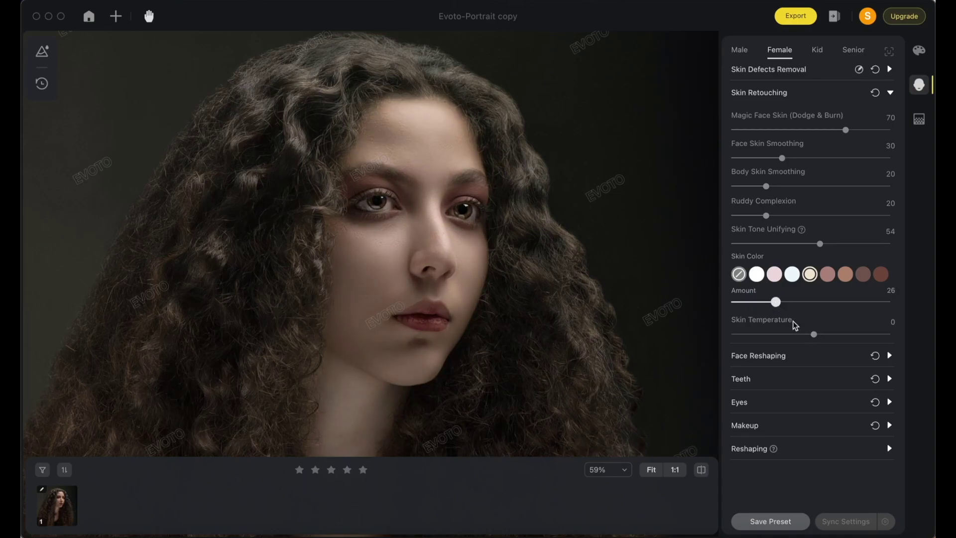
{"action": "mouse_move", "coordinate": [816, 337]}
{"action": "left_mouse_down"}
{"action": "mouse_move", "coordinate": [805, 335]}
{"action": "mouse_move", "coordinate": [847, 335]}
{"action": "mouse_move", "coordinate": [811, 336]}
{"action": "left_mouse_up"}
{"action": "left_click", "coordinate": [752, 93]}
{"action": "left_click_drag", "start_coordinate": [454, 286], "coordinate": [463, 275]}
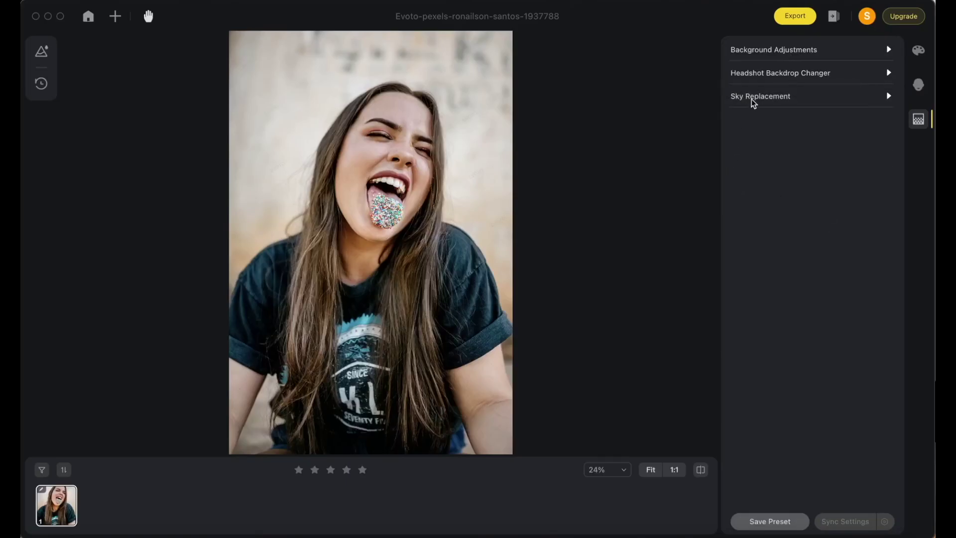
Try the Red01, blue gradient, White, Blue05, Blue06 and Blue03 headshot backdrops behind the long-haired woman
{"action": "left_click", "coordinate": [789, 74]}
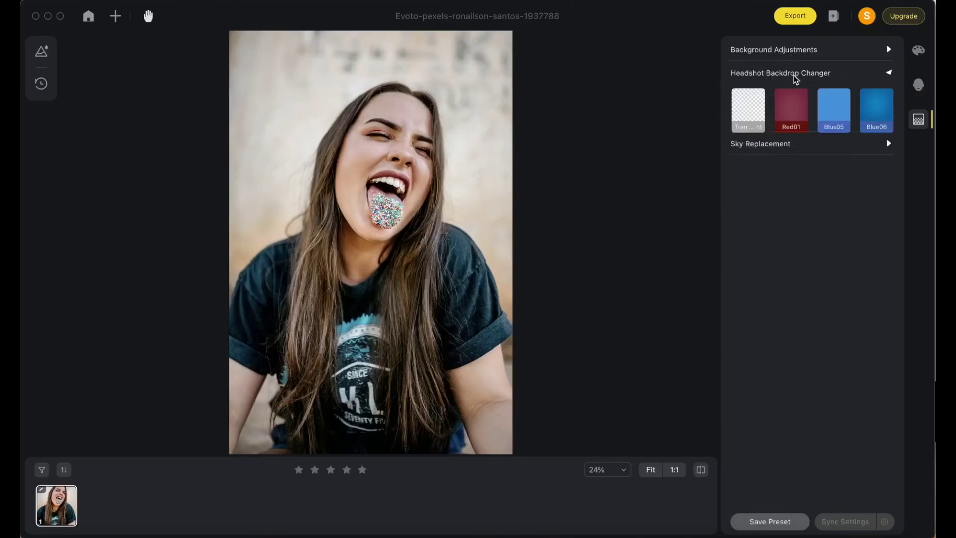
{"action": "left_click", "coordinate": [801, 114]}
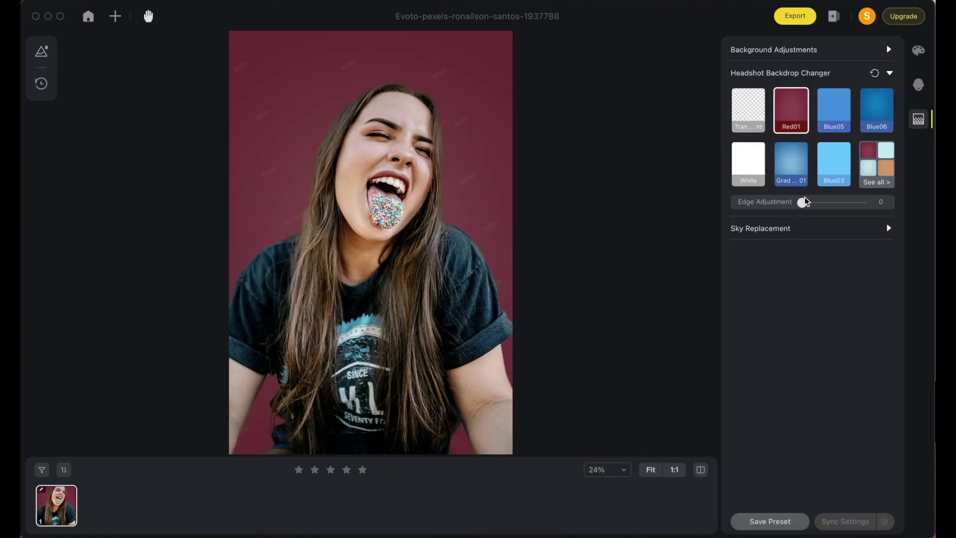
{"action": "left_click", "coordinate": [791, 171]}
{"action": "left_click", "coordinate": [748, 164]}
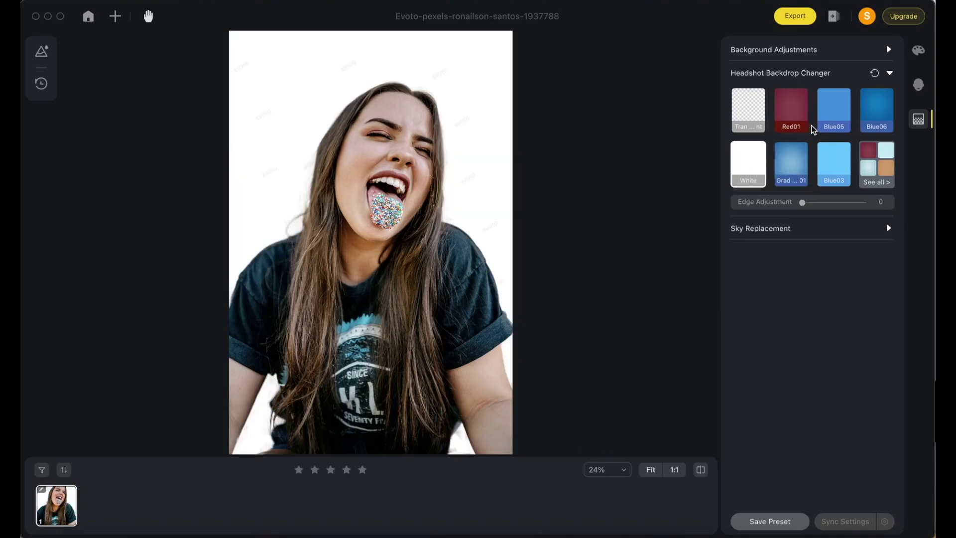
{"action": "left_click", "coordinate": [836, 107]}
{"action": "left_click", "coordinate": [878, 107]}
{"action": "left_click", "coordinate": [834, 164]}
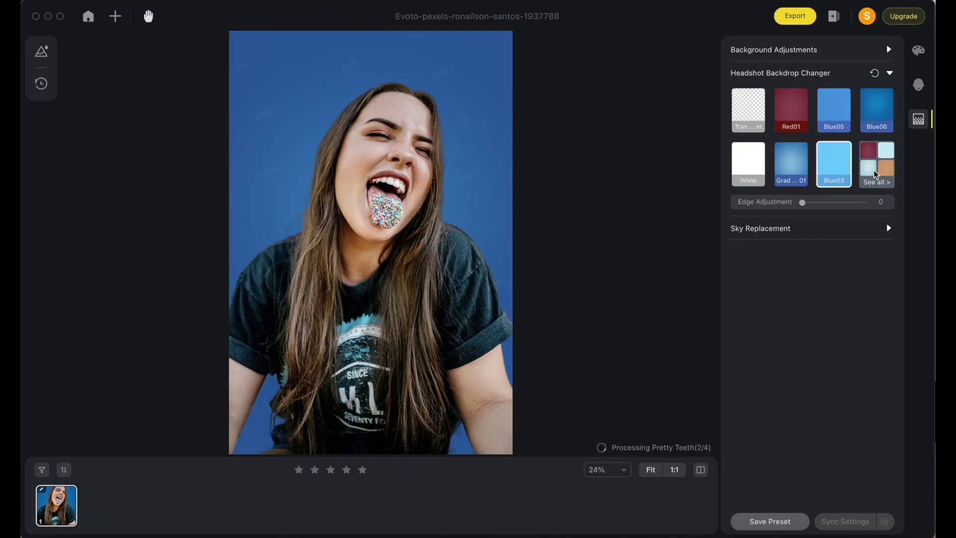
Try the Pink02 backdrop from the full backdrop collection, and replace it with Pink01
{"action": "left_click", "coordinate": [876, 174]}
{"action": "scroll", "coordinate": [807, 333], "scroll_direction": "down", "scroll_amount": 8}
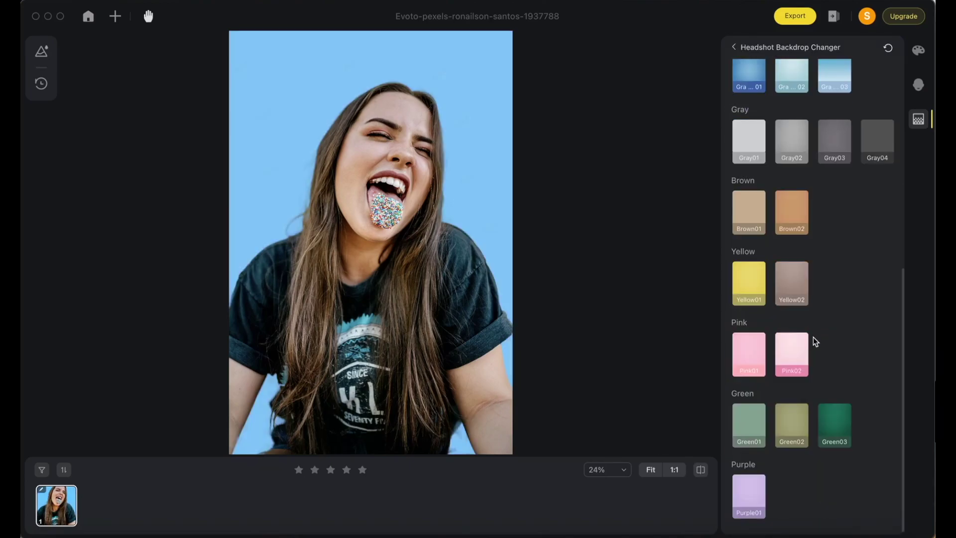
{"action": "left_click", "coordinate": [791, 359]}
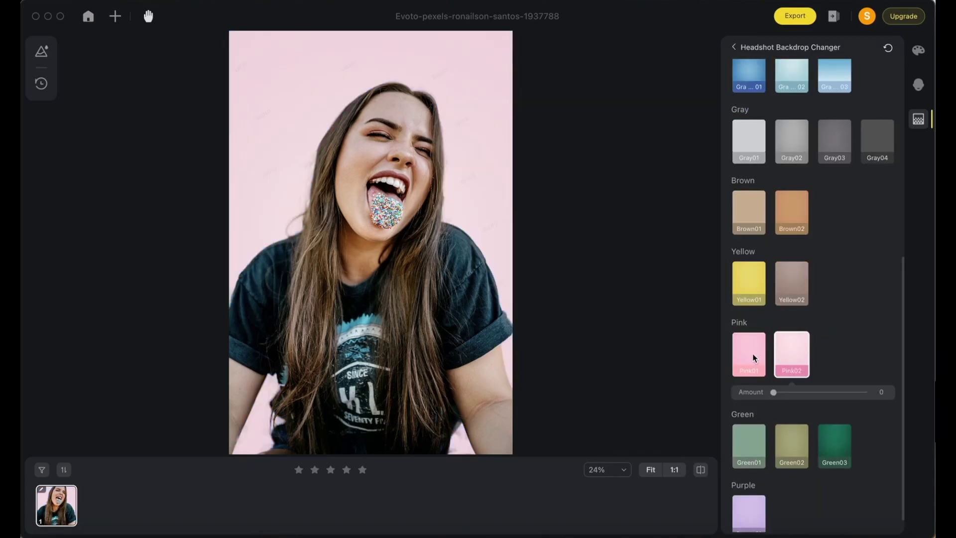
{"action": "left_click", "coordinate": [754, 357]}
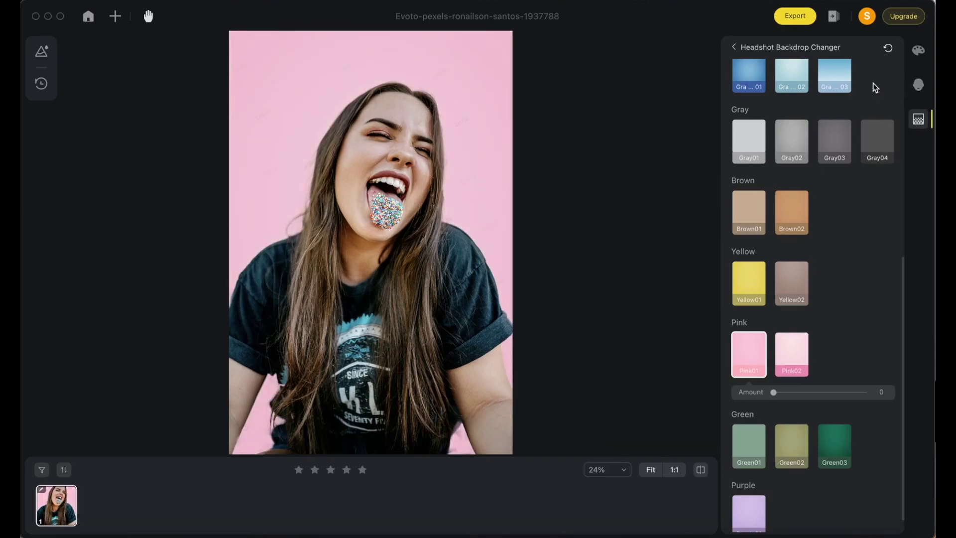
{"action": "left_click", "coordinate": [734, 47]}
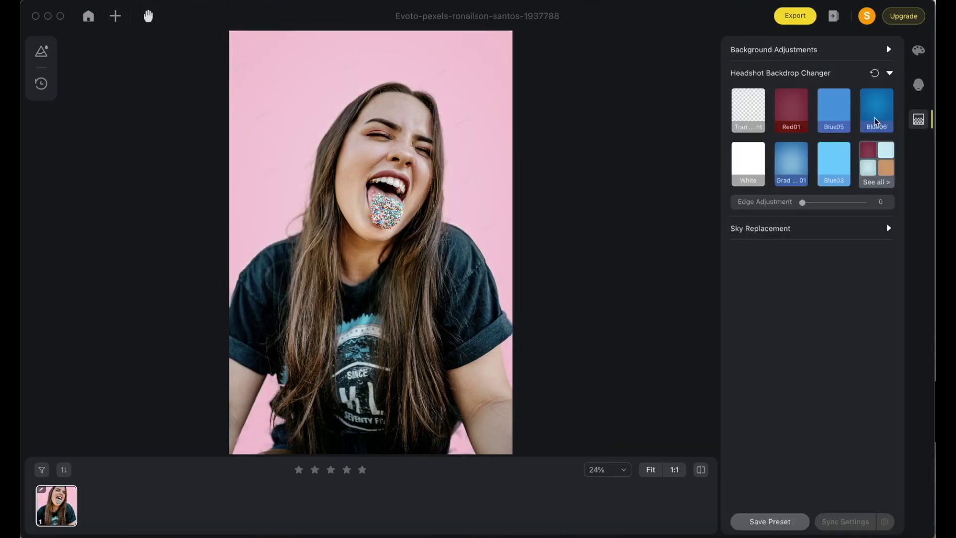
{"action": "left_click", "coordinate": [832, 76]}
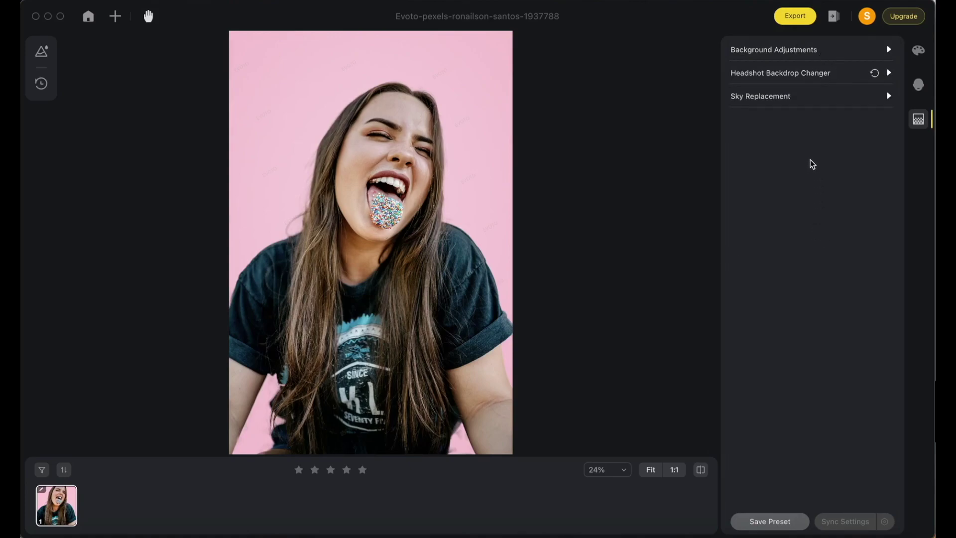
Enable Color Banding Removal and Clean Backdrop for the photo's background, and raise its Background Enhancement well above zero
{"action": "left_click", "coordinate": [781, 51]}
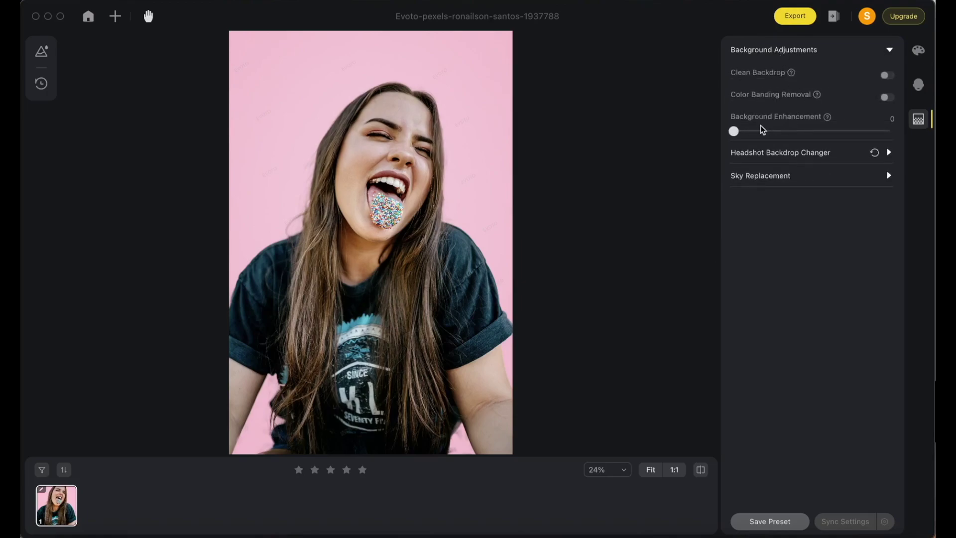
{"action": "left_click", "coordinate": [889, 99]}
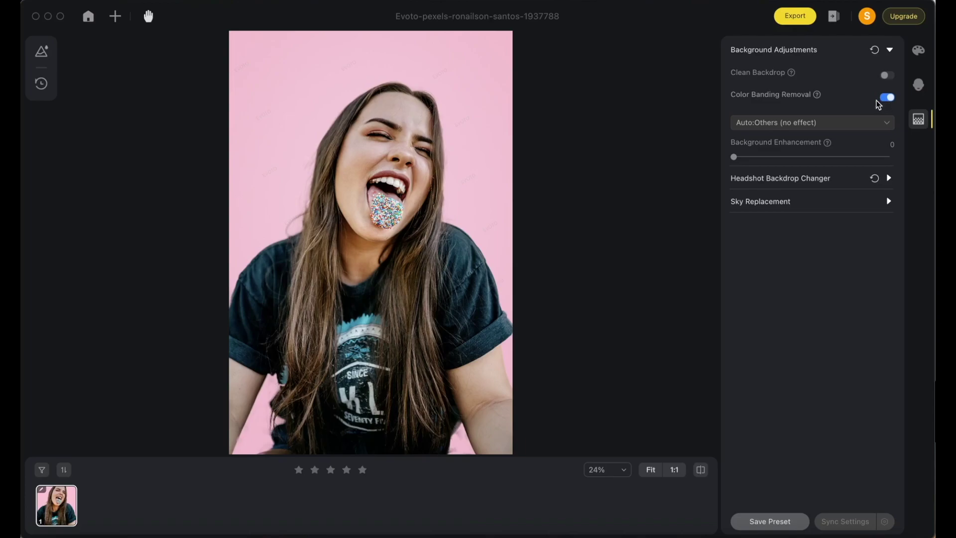
{"action": "left_click", "coordinate": [886, 76]}
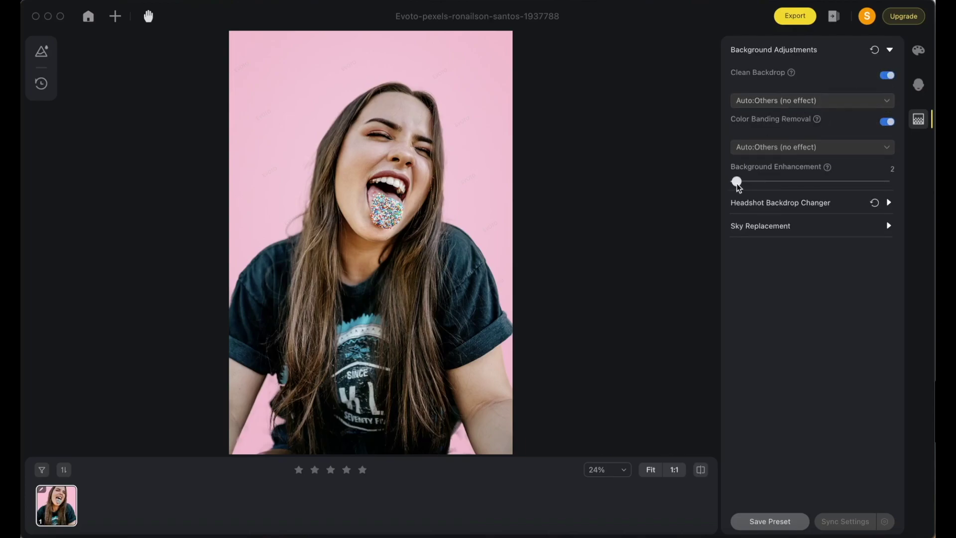
{"action": "left_click_drag", "start_coordinate": [735, 182], "coordinate": [834, 180]}
{"action": "left_click", "coordinate": [812, 50]}
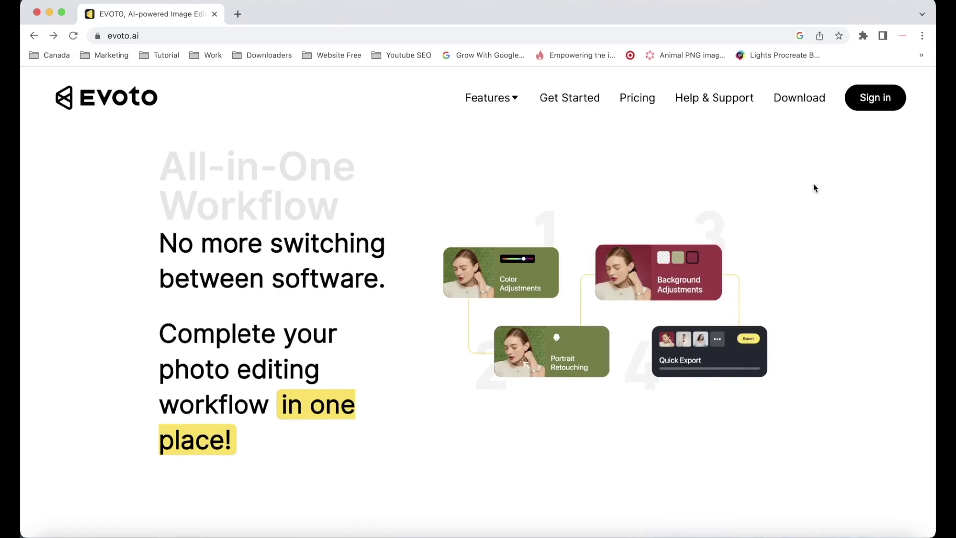
In the browser, open the Evoto website's download page and view the macOS and Windows download options
{"action": "left_click", "coordinate": [799, 102]}
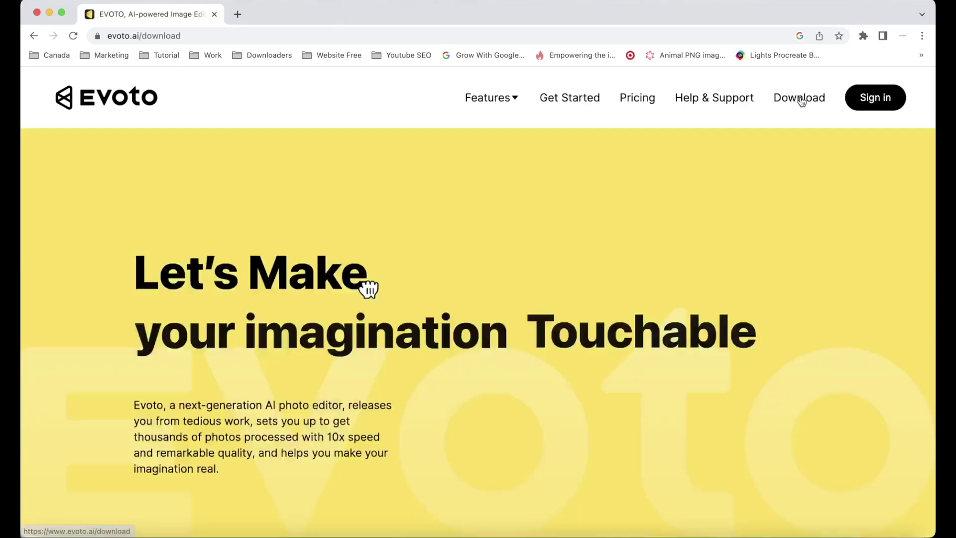
{"action": "scroll", "coordinate": [495, 367], "scroll_direction": "down", "scroll_amount": 3}
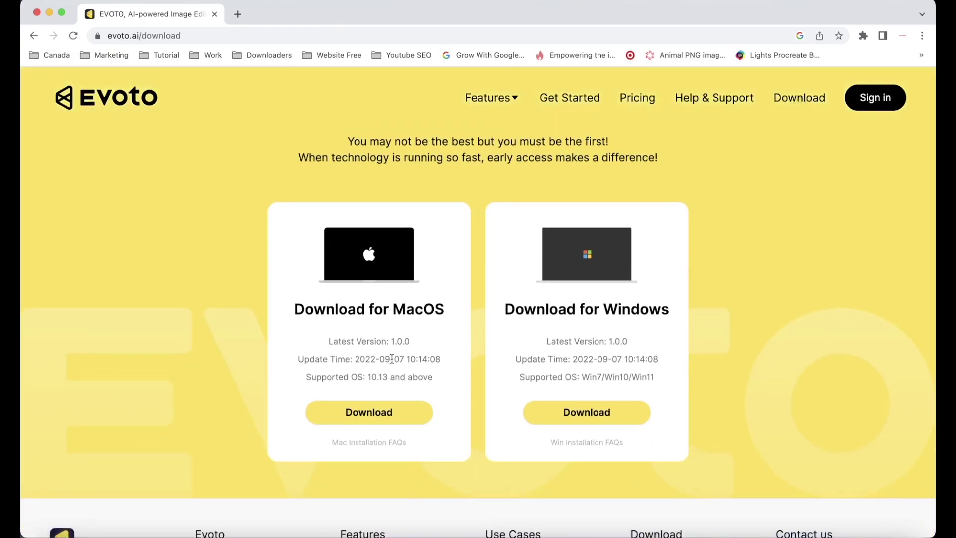